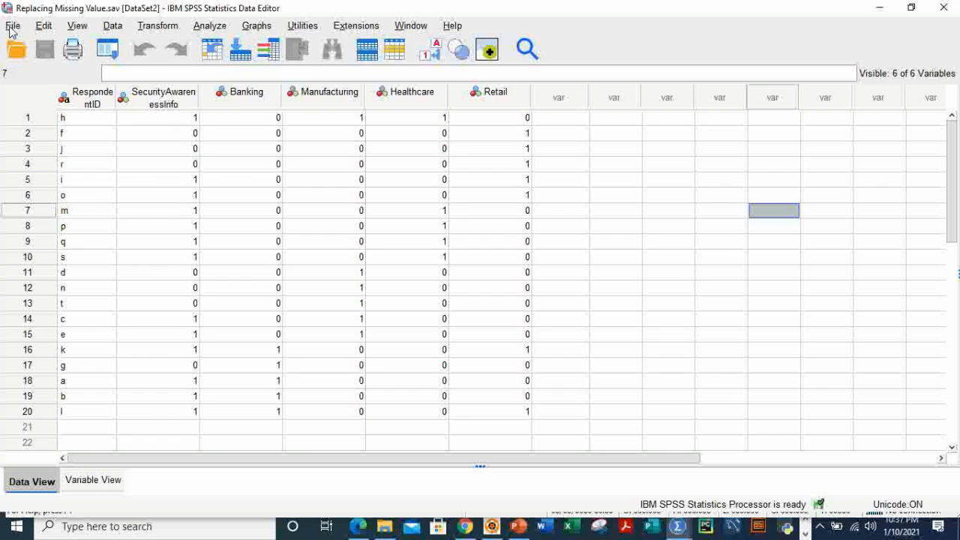
left_click(13, 26)
mouse_move(74, 86)
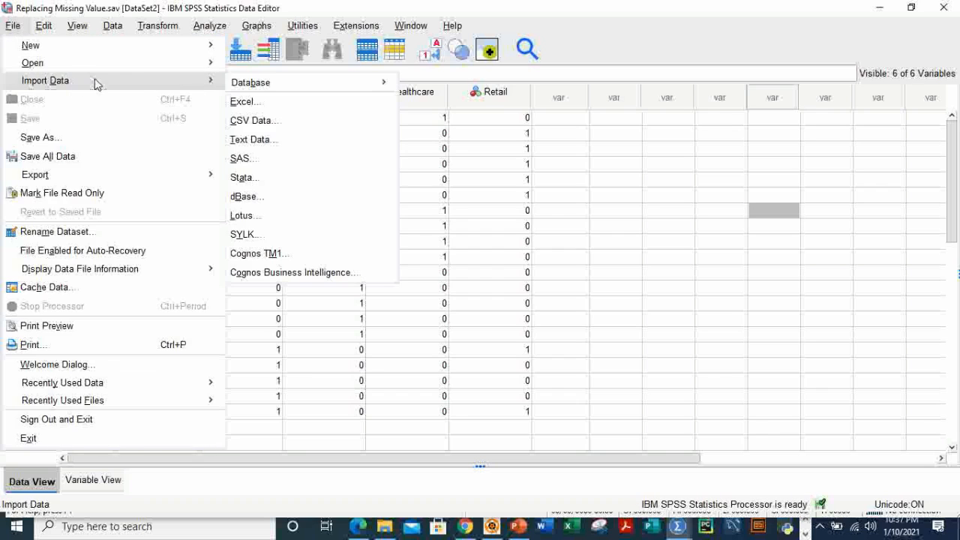
mouse_move(174, 88)
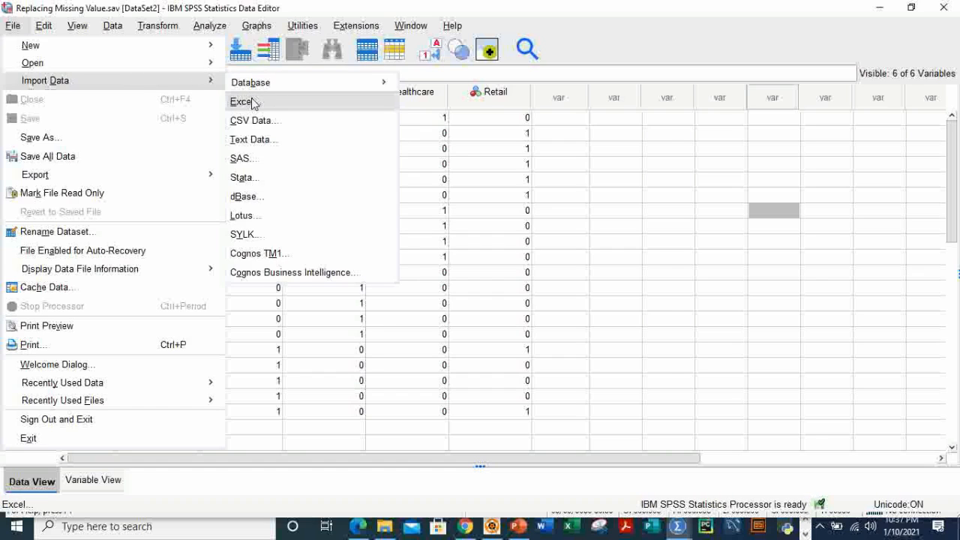
left_click(572, 36)
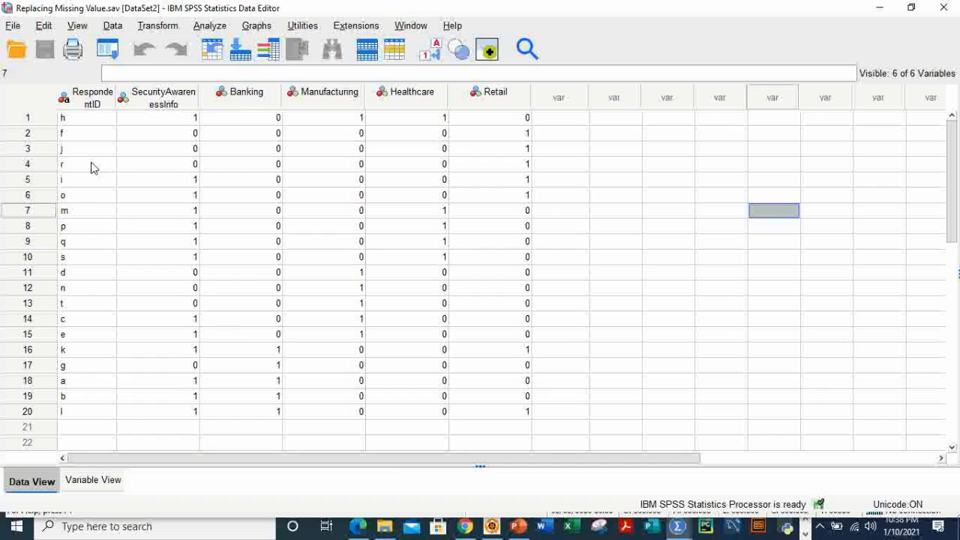
left_click(13, 26)
mouse_move(33, 47)
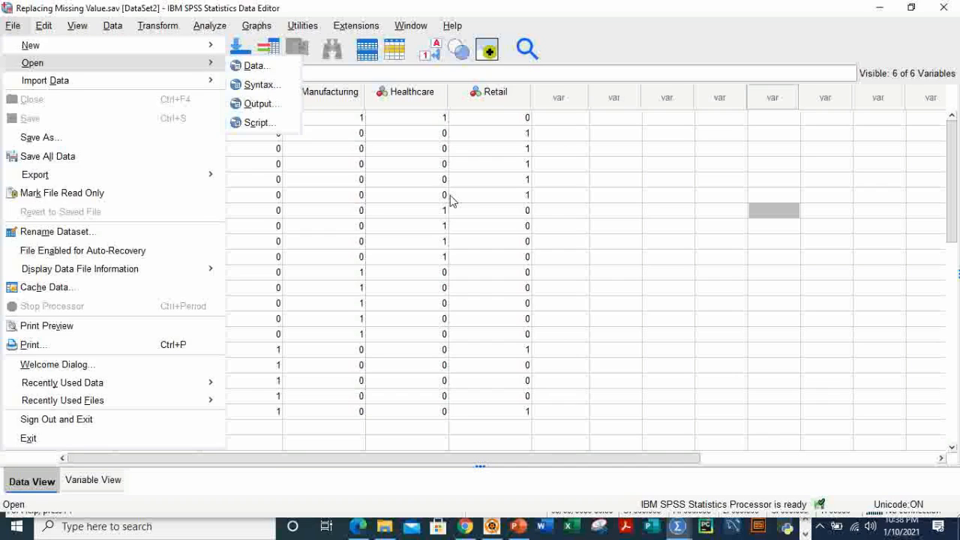
left_click(654, 241)
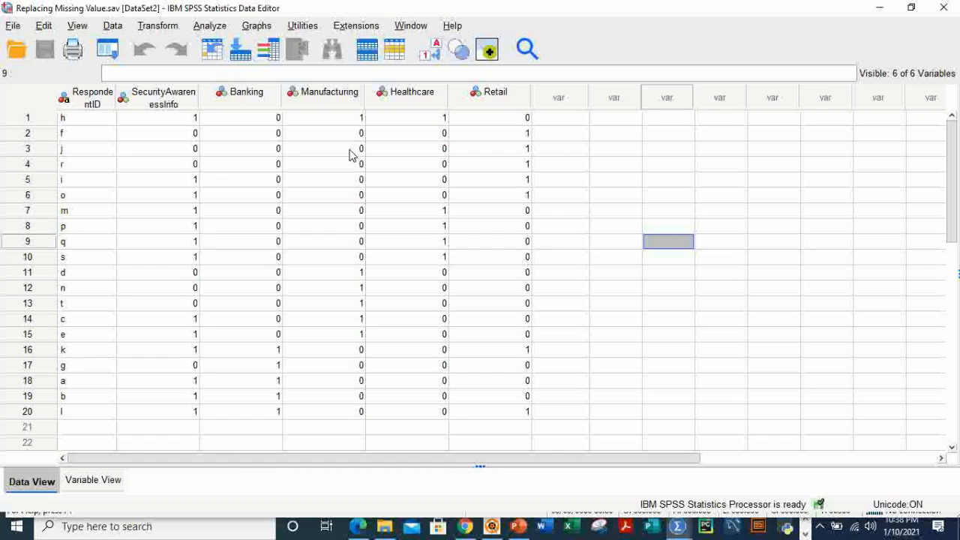
Step: Create a new empty dataset, look at its data grid and return to its variable definitions
left_click(14, 28)
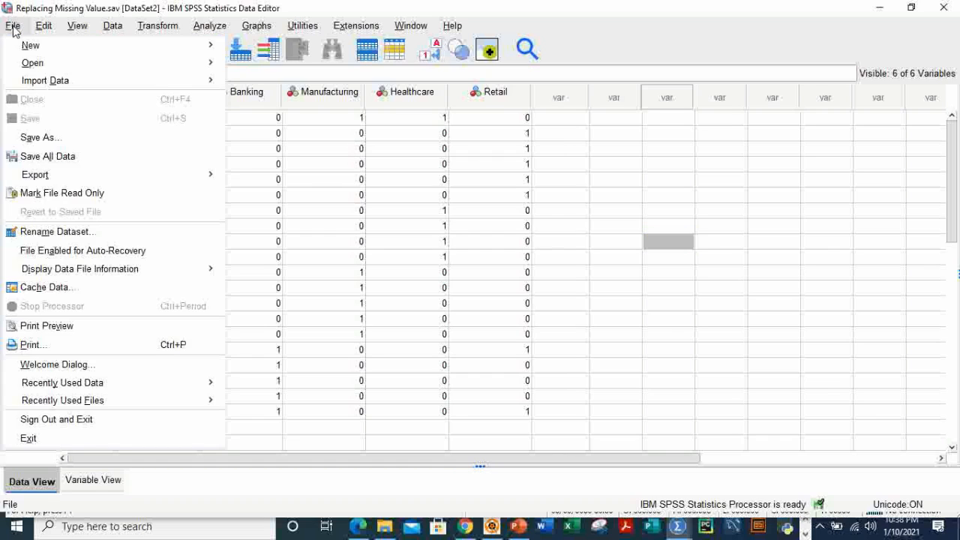
mouse_move(57, 46)
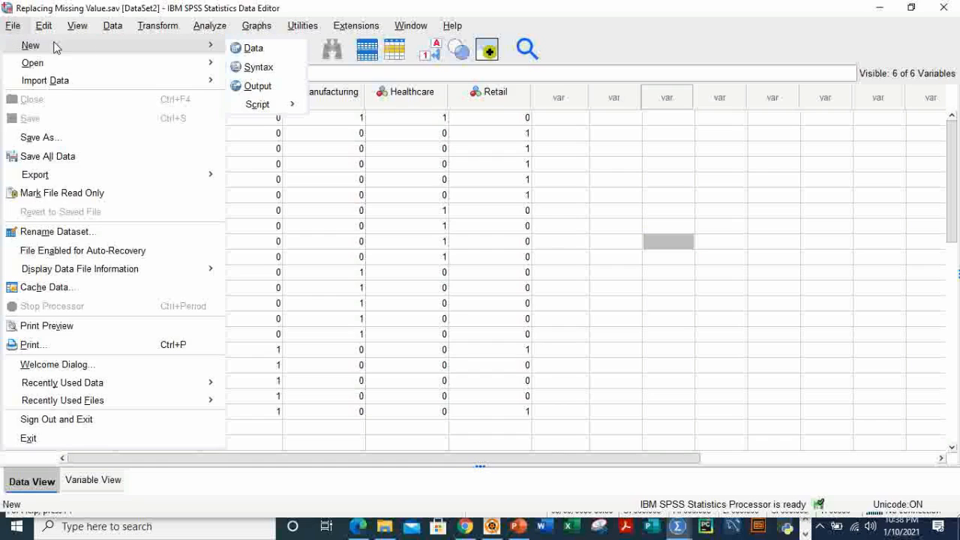
left_click(254, 49)
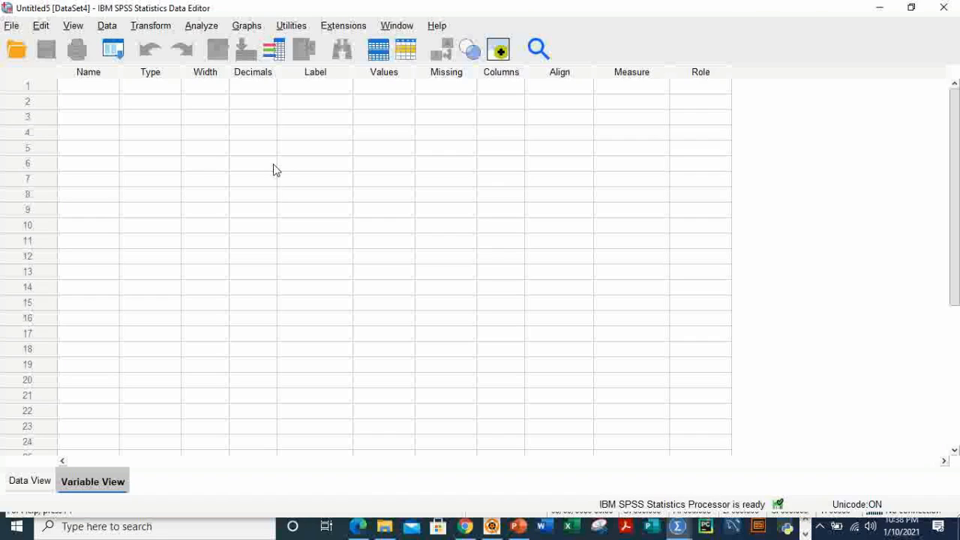
left_click(27, 484)
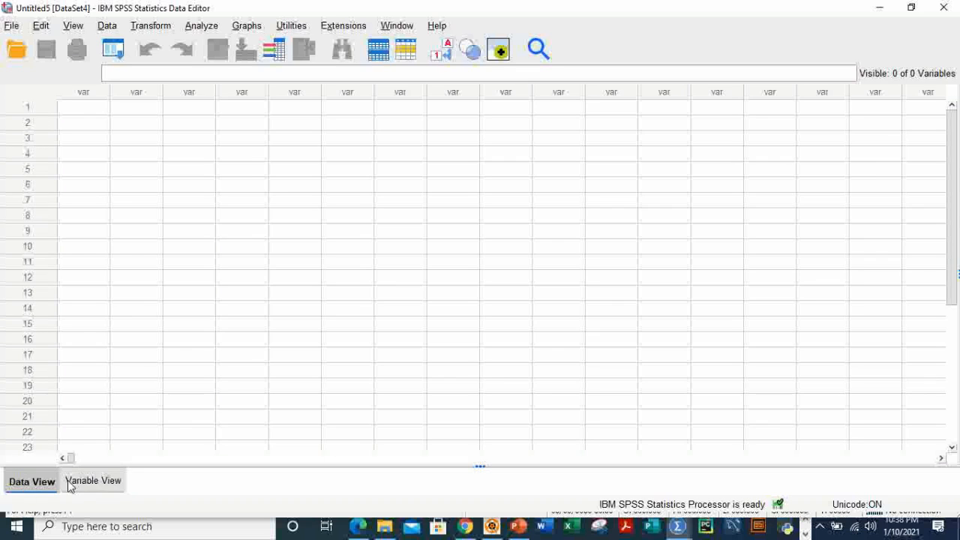
left_click(102, 482)
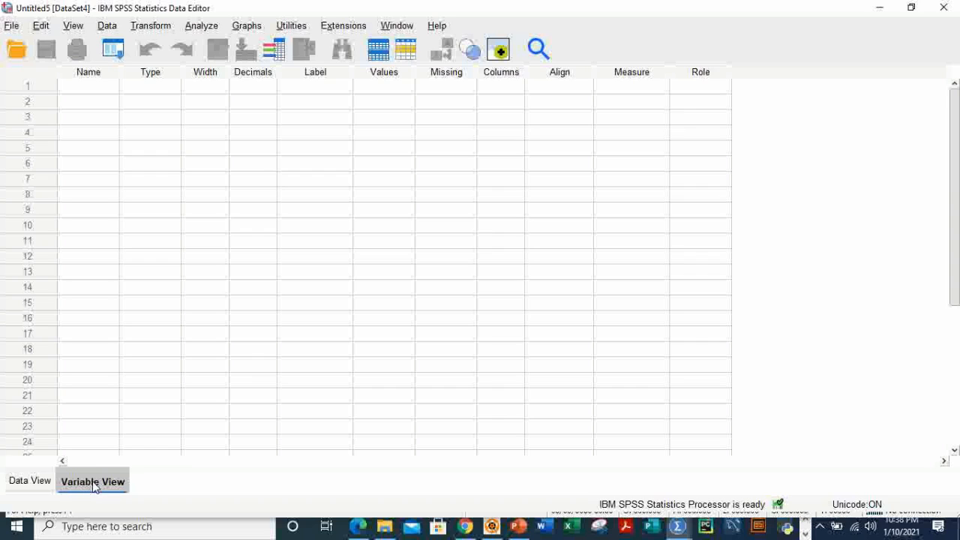
Step: Name the first variable Months
left_click(88, 75)
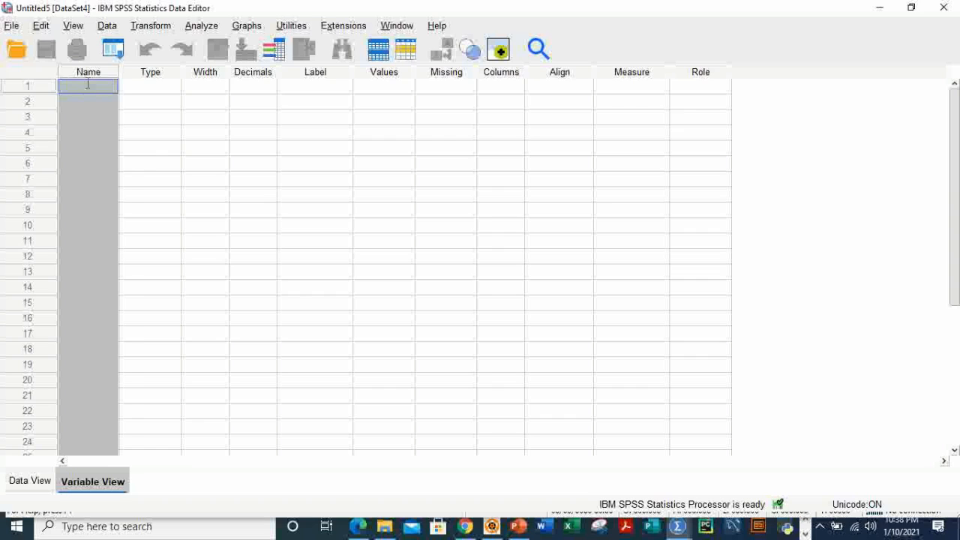
left_click(88, 85)
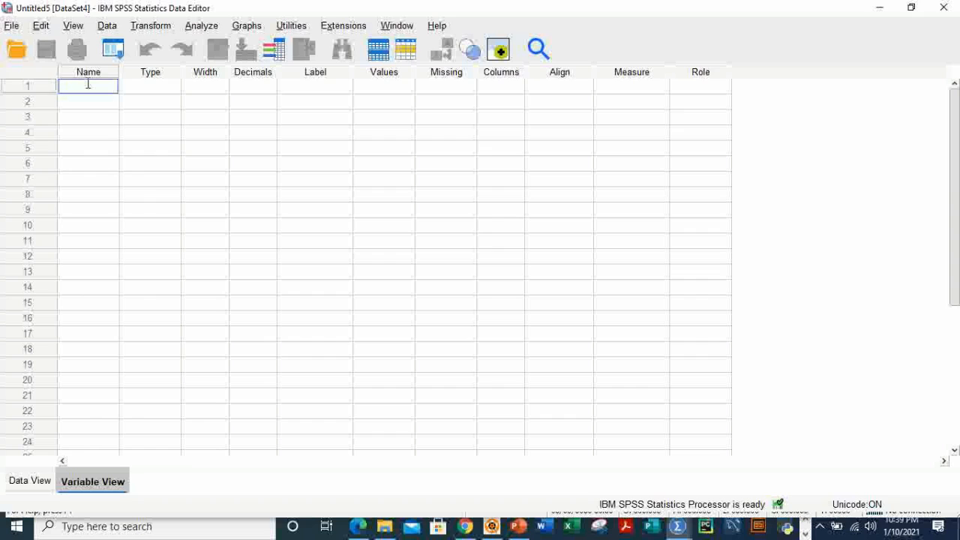
type("Months")
Step: Keep the Months variable's type as Numeric and set its decimal places to 0
left_click(148, 89)
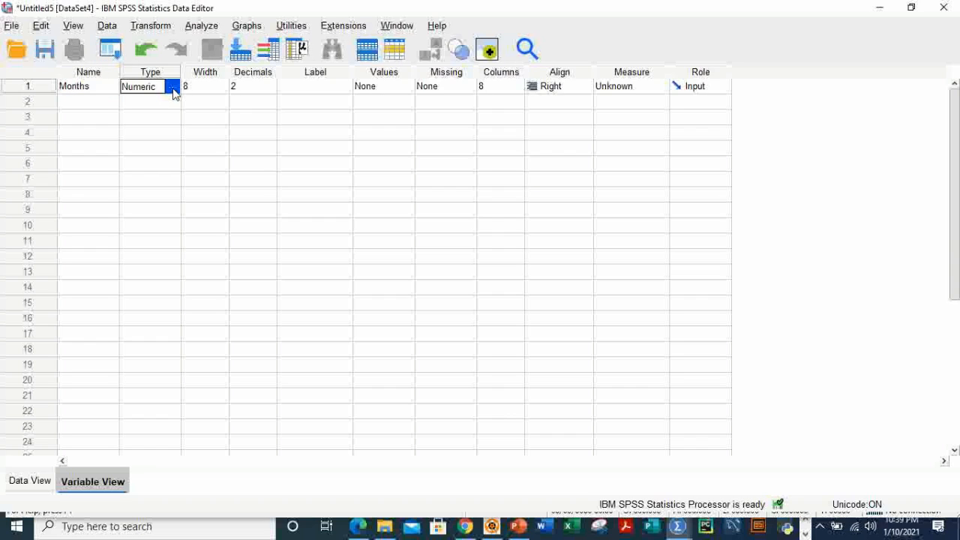
left_click(172, 87)
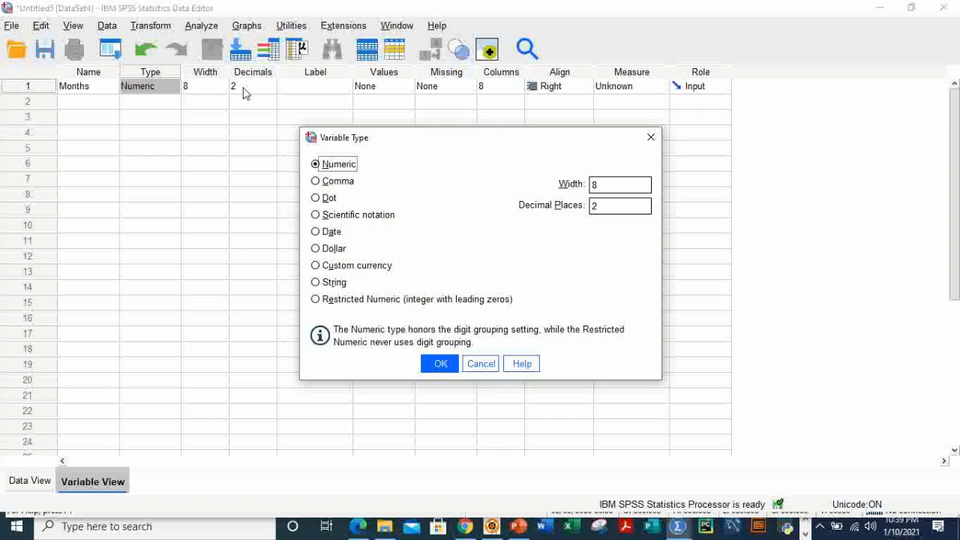
left_click(615, 209)
key("BackSpace")
type("0")
left_click(441, 366)
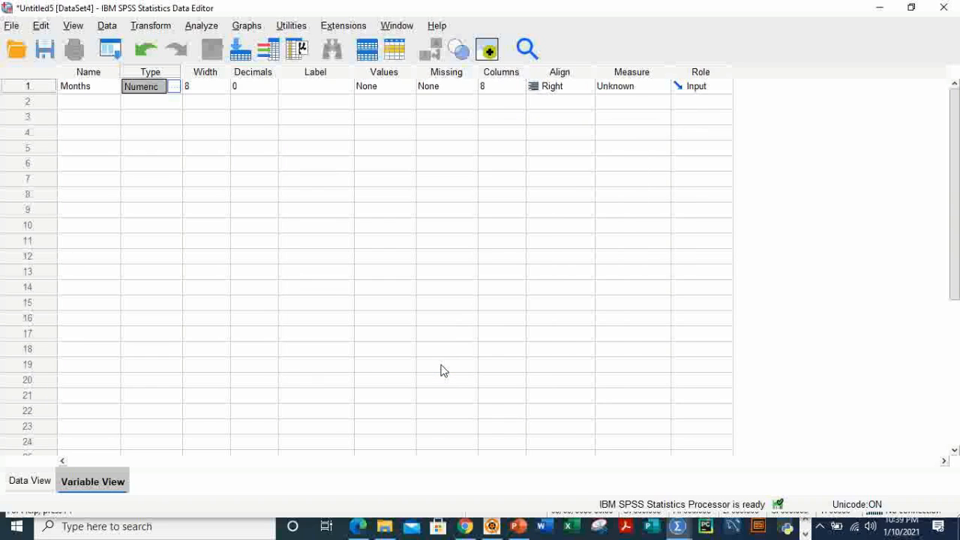
Step: Label the Months variable "Months sampled" and set its measurement level to Nominal
left_click(303, 88)
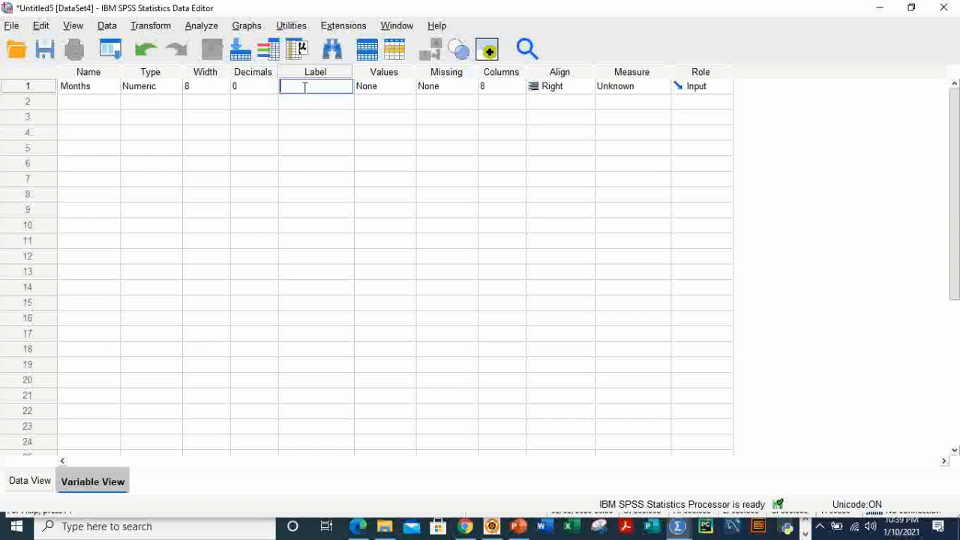
type("M")
type("onths sampled")
left_click(389, 93)
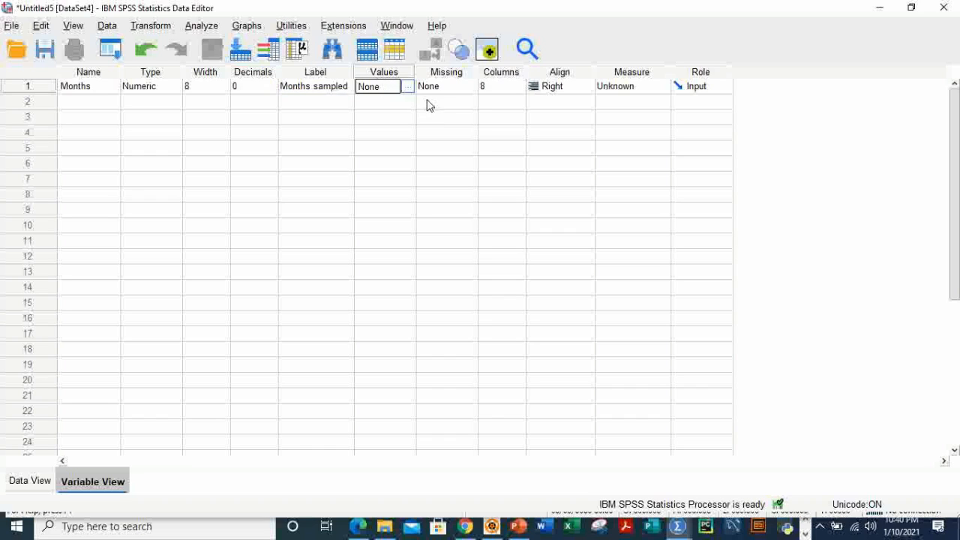
left_click(643, 92)
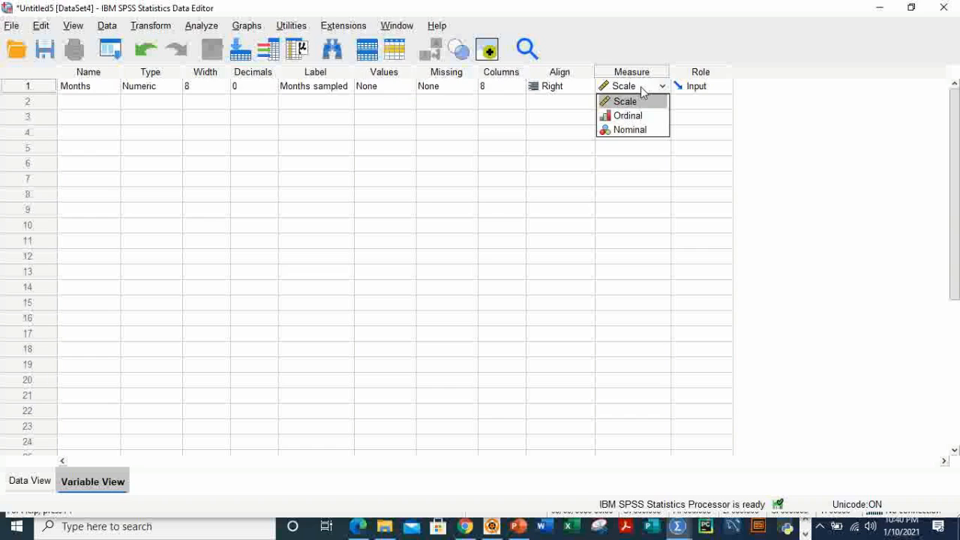
left_click(643, 129)
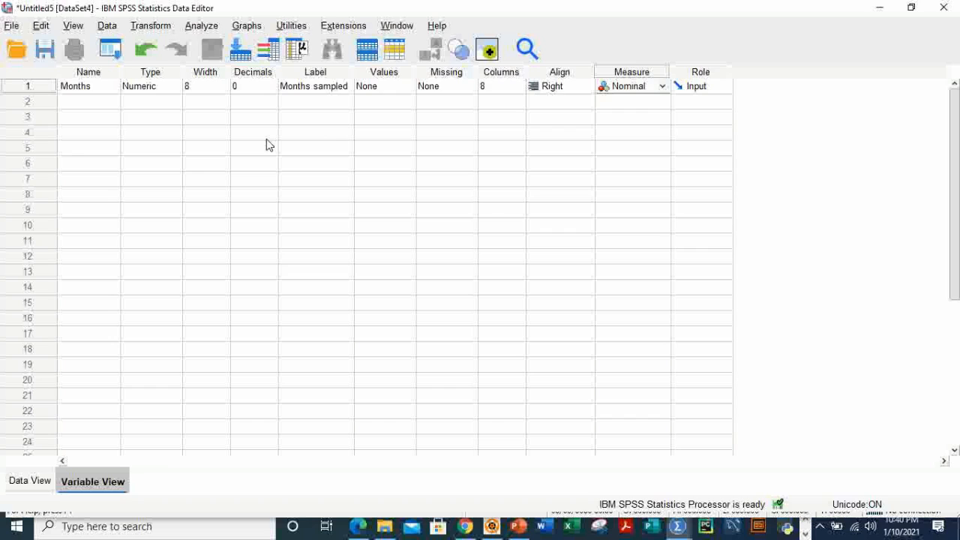
Step: Add a second variable named Dumpster and set its decimals to 0
left_click(77, 102)
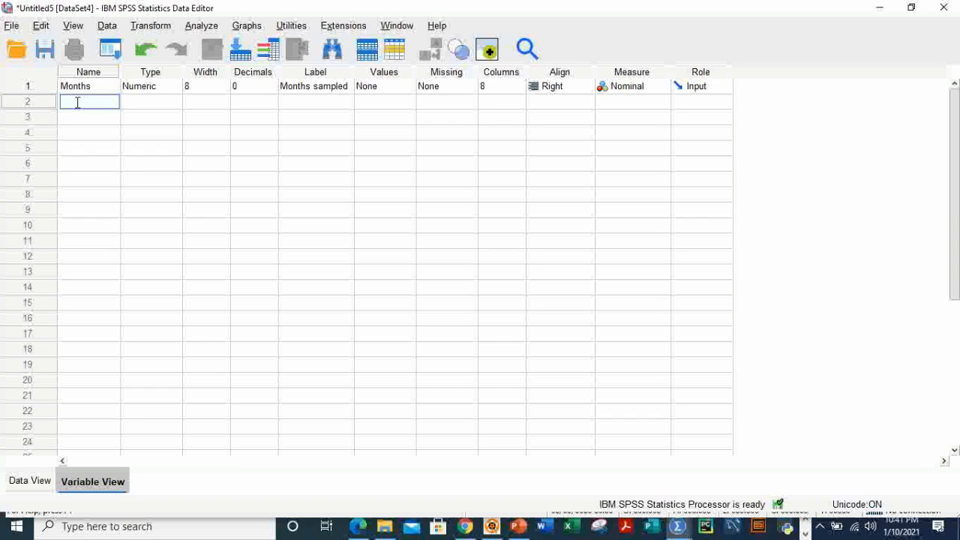
type("D")
key("BackSpace")
type("Dumpster")
left_click(143, 104)
left_click(173, 103)
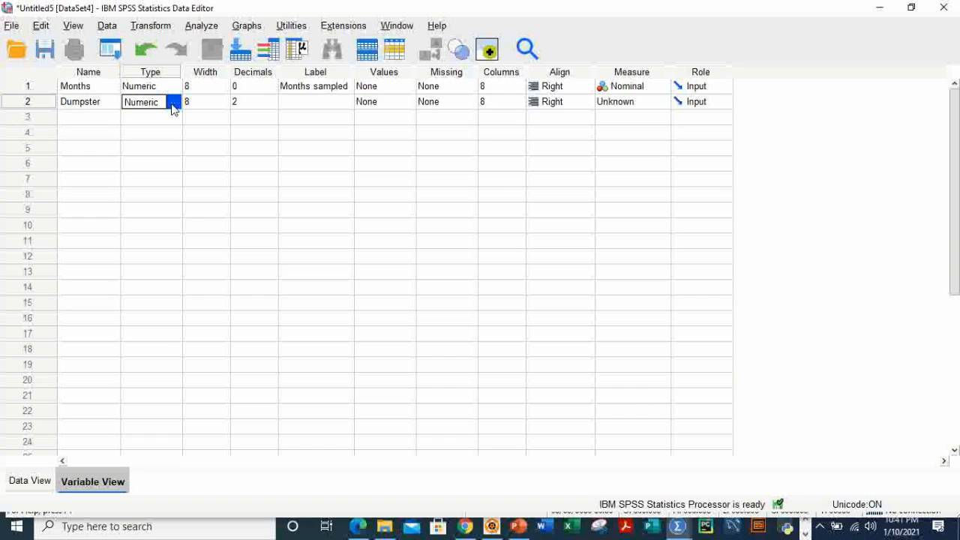
left_click(245, 103)
left_click(272, 105)
left_click(271, 105)
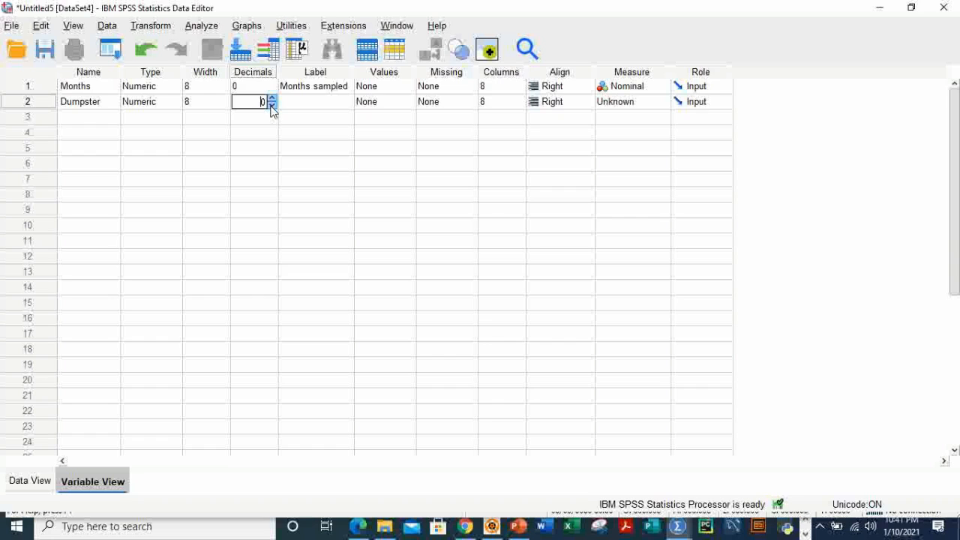
Step: Enter "Quantiy disposed through each method" as the label of the Dumpster variable
left_click(309, 103)
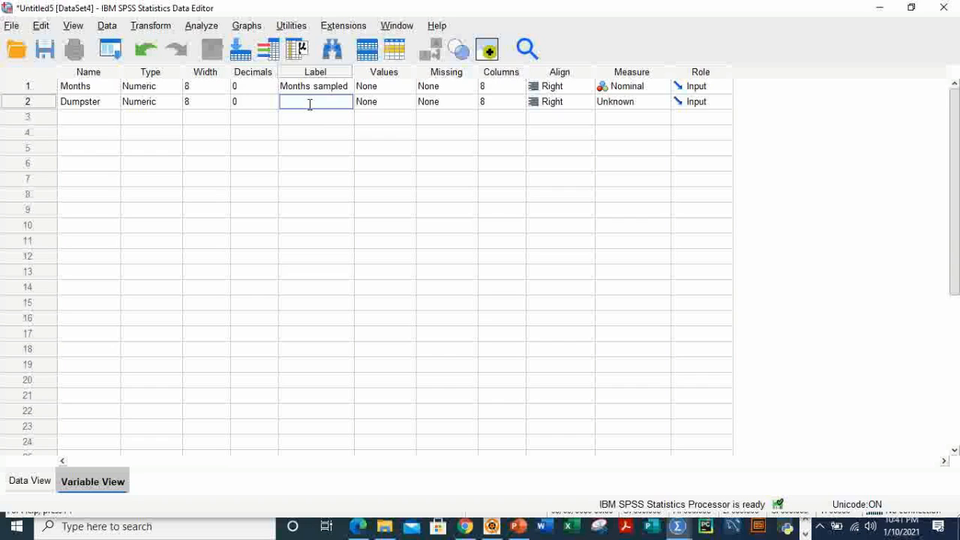
type("Quat")
key("BackSpace")
type("ntity disposed by")
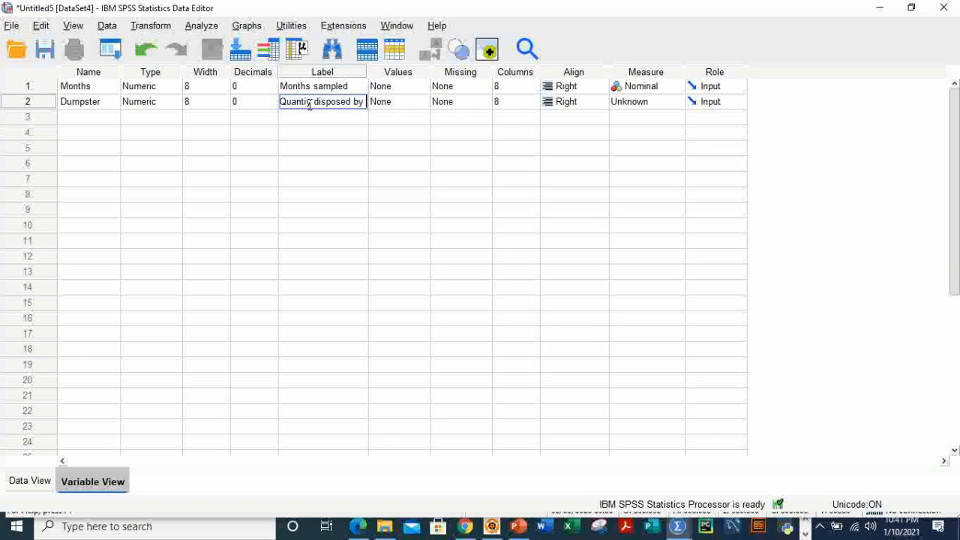
type(" each")
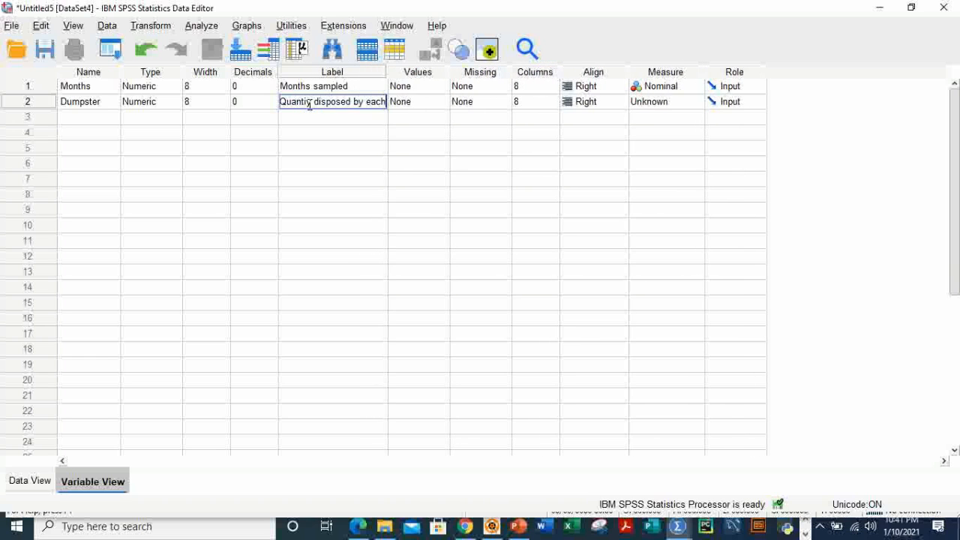
key("BackSpace")
key("BackSpace")
key("BackSpace")
key("BackSpace")
key("BackSpace")
key("BackSpace")
key("BackSpace")
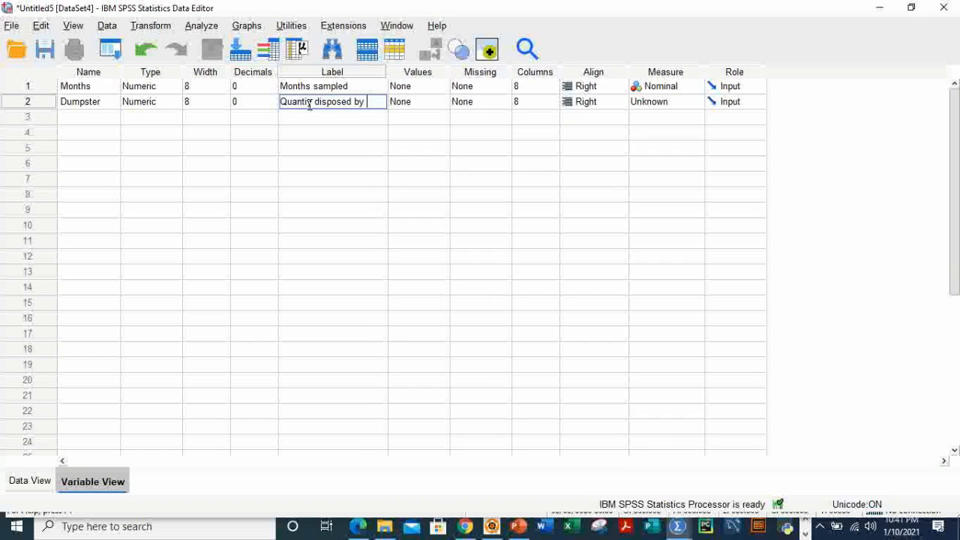
type("through ea")
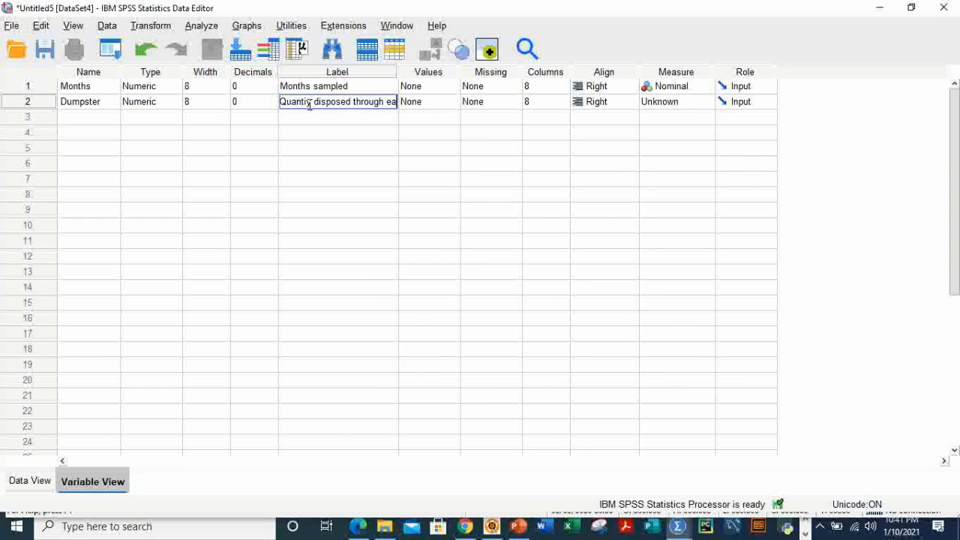
type("ch method")
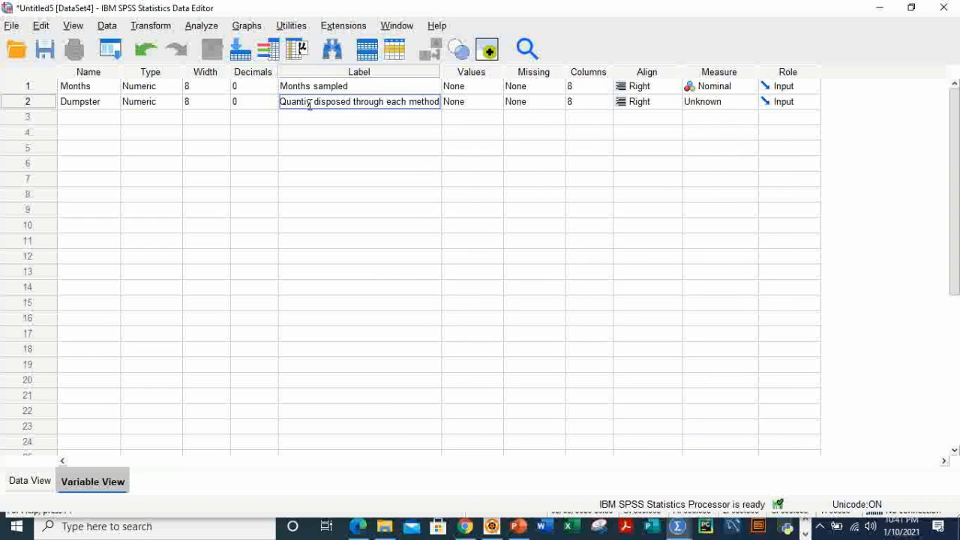
left_click(466, 139)
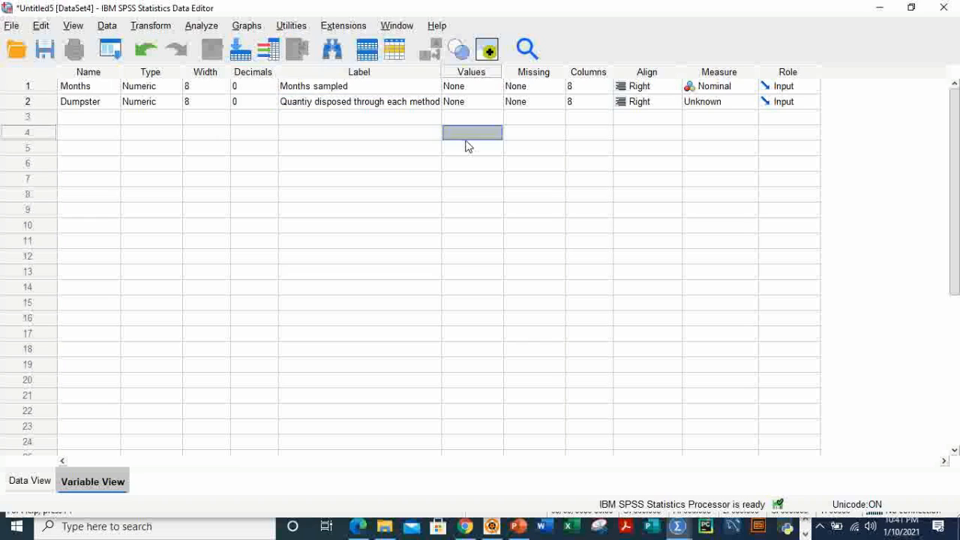
Step: Set the Dumpster variable's measurement level to Scale
double_click(73, 117)
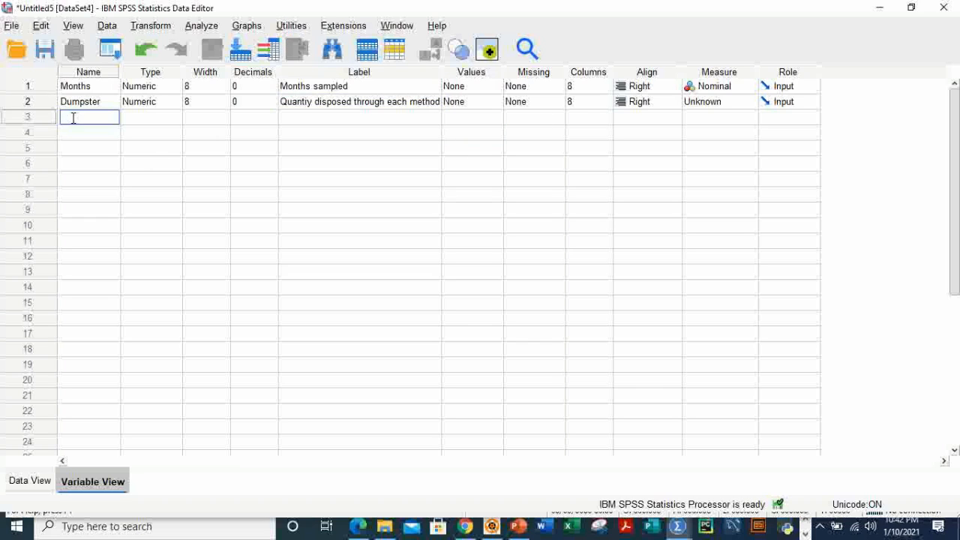
left_click(725, 103)
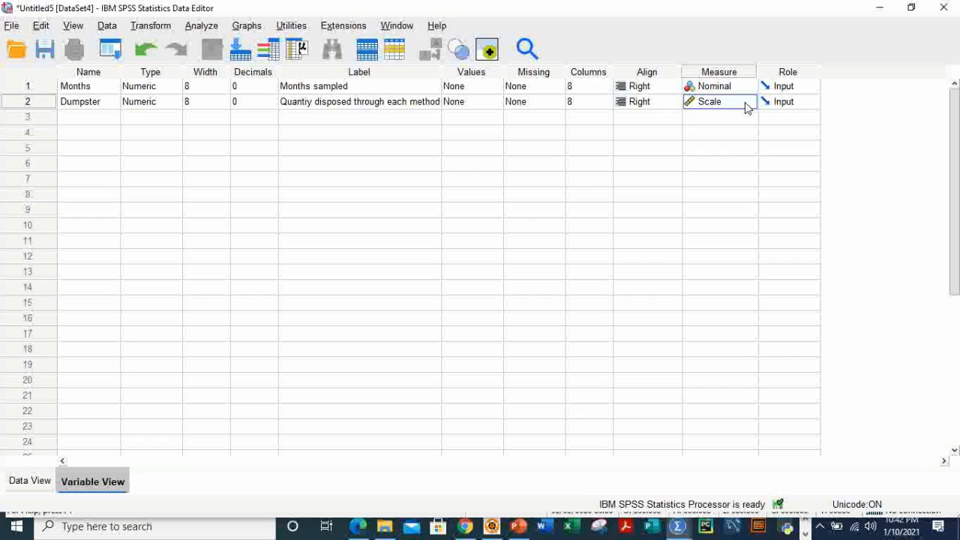
left_click(747, 102)
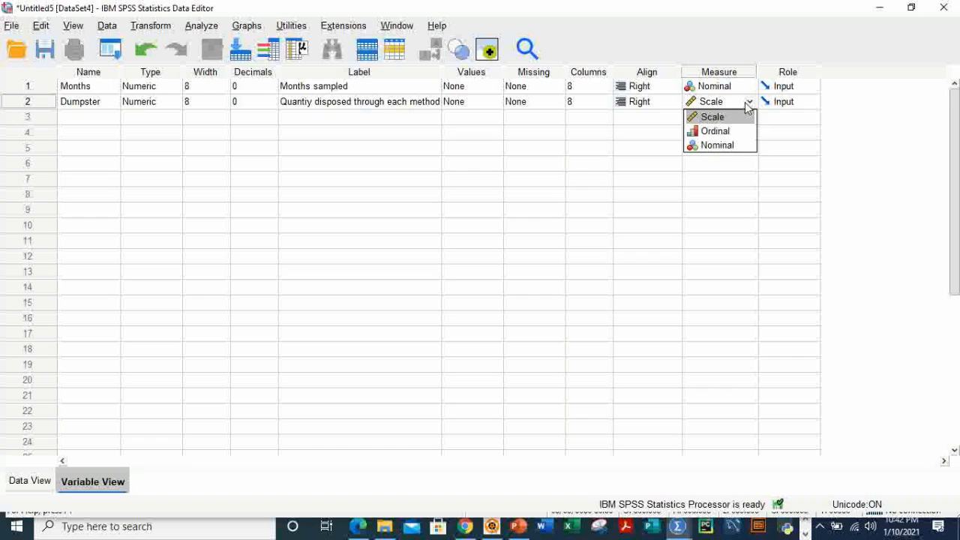
left_click(746, 105)
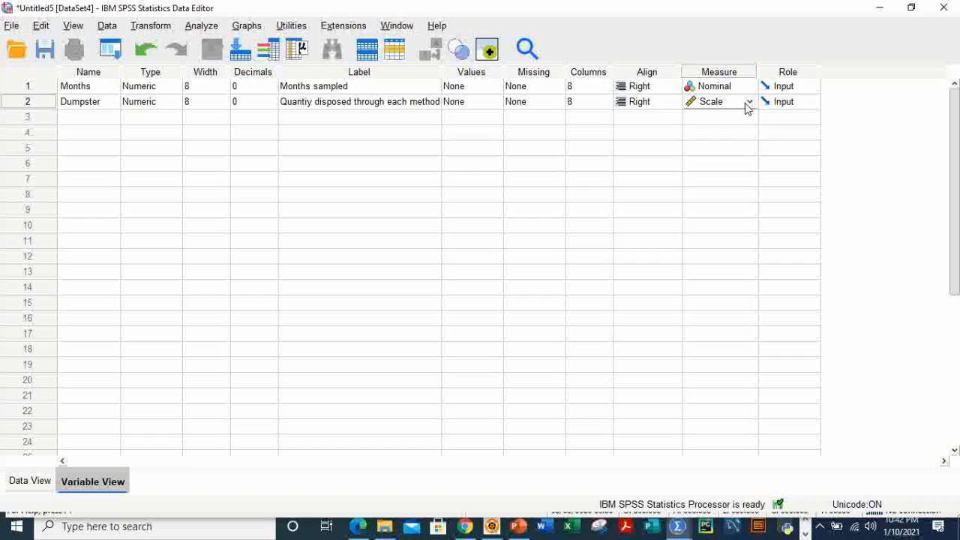
Step: Add a third variable named Burnt below Dumpster
left_click(75, 118)
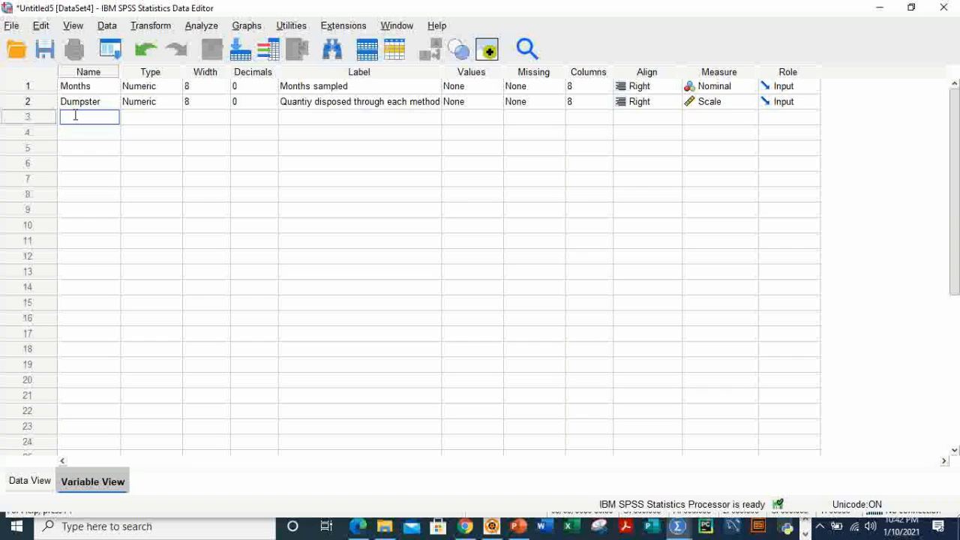
type("Burnt")
left_click(381, 104)
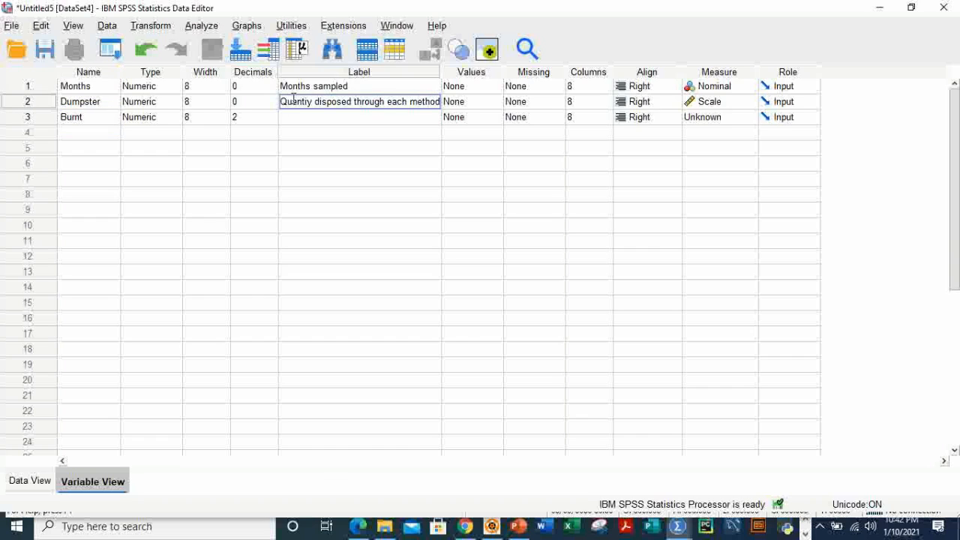
Step: Replace the Dumpster variable's label with "Gov approved method"
left_click_drag(279, 101, 443, 103)
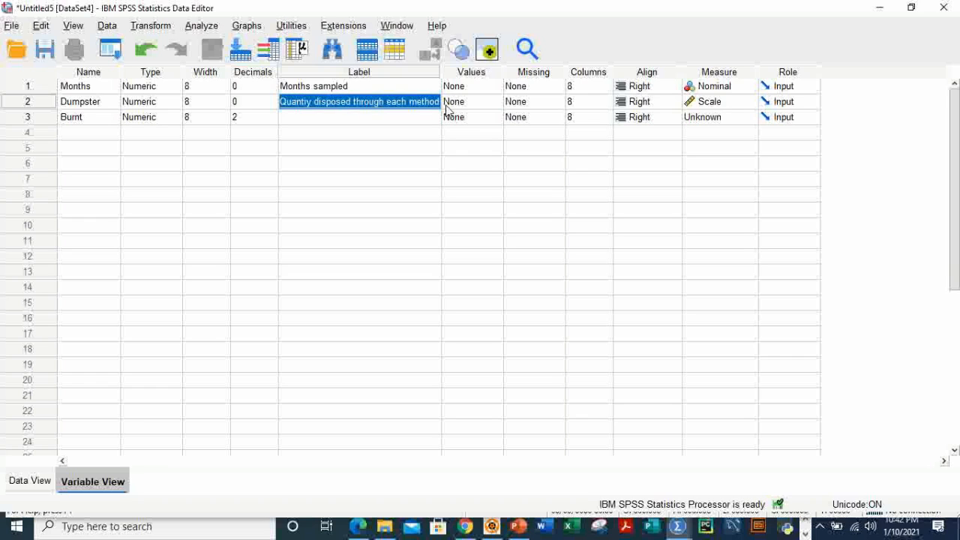
type("Gov approved method")
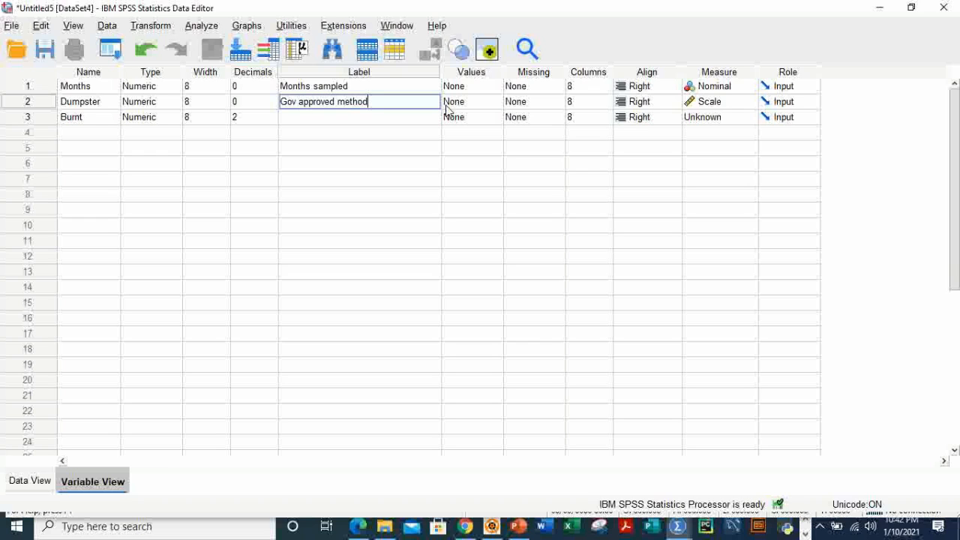
left_click(341, 150)
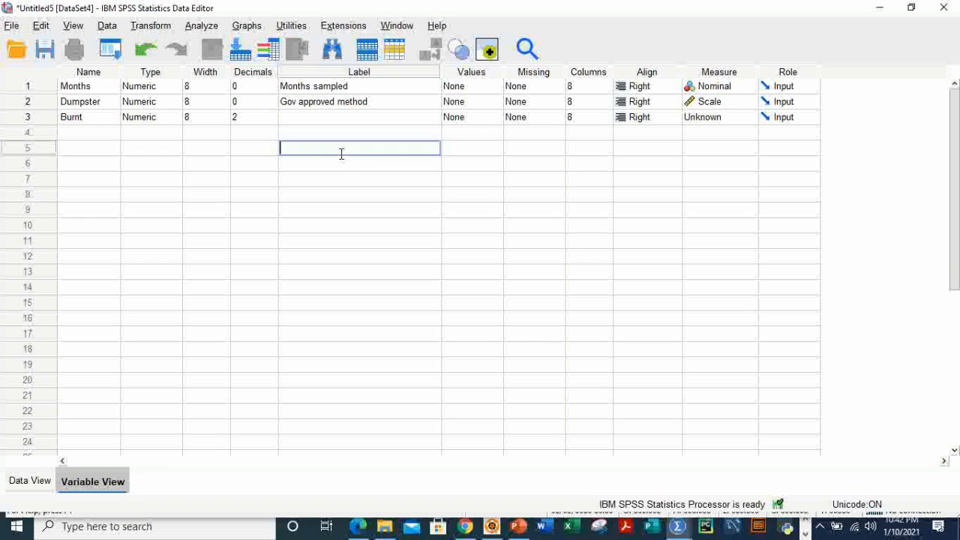
Step: Set the Burnt variable's decimals to 0
left_click(263, 118)
left_click(272, 121)
left_click(271, 122)
Step: Label the Burnt variable "Burnt off -Not approved" and set its measurement level to Scale
left_click(299, 116)
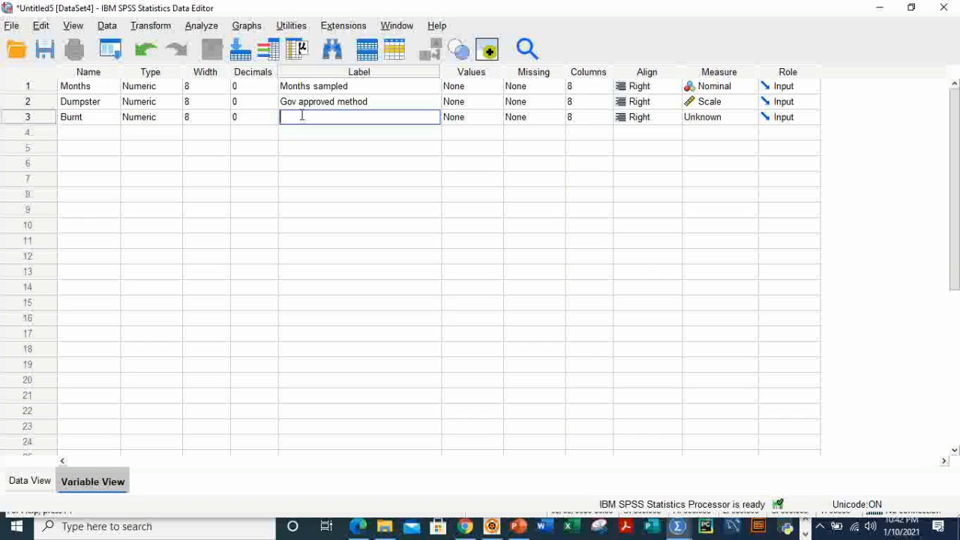
type("Burnt")
type("off -Not app")
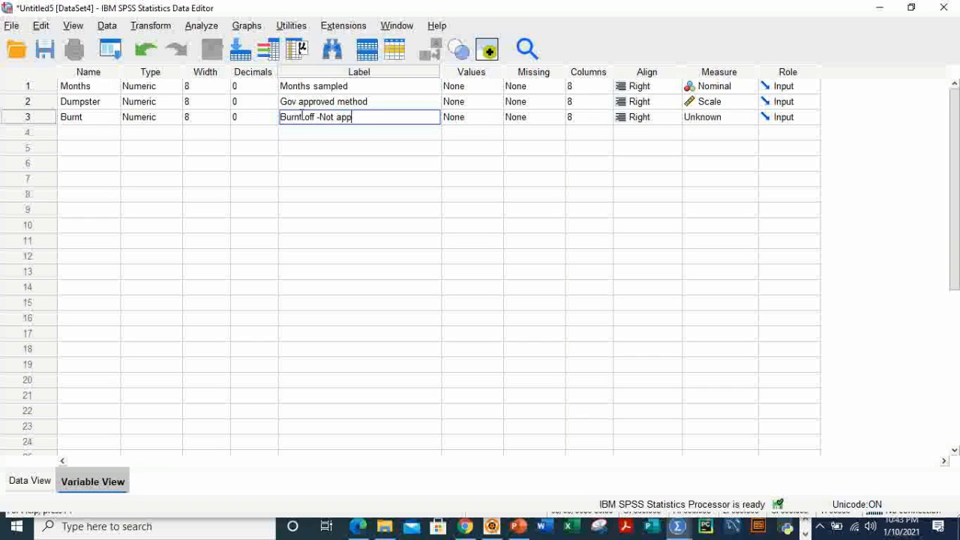
type("roved")
left_click(335, 161)
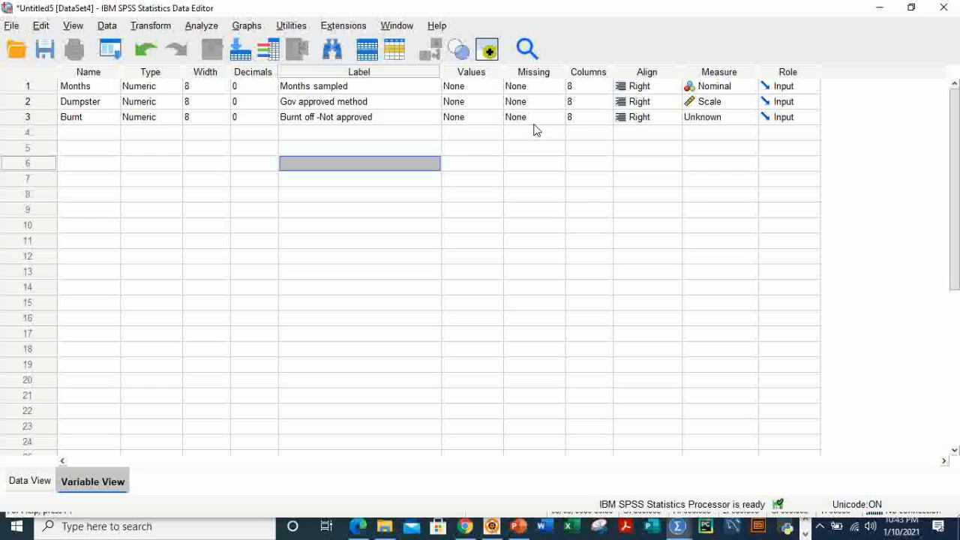
left_click(718, 121)
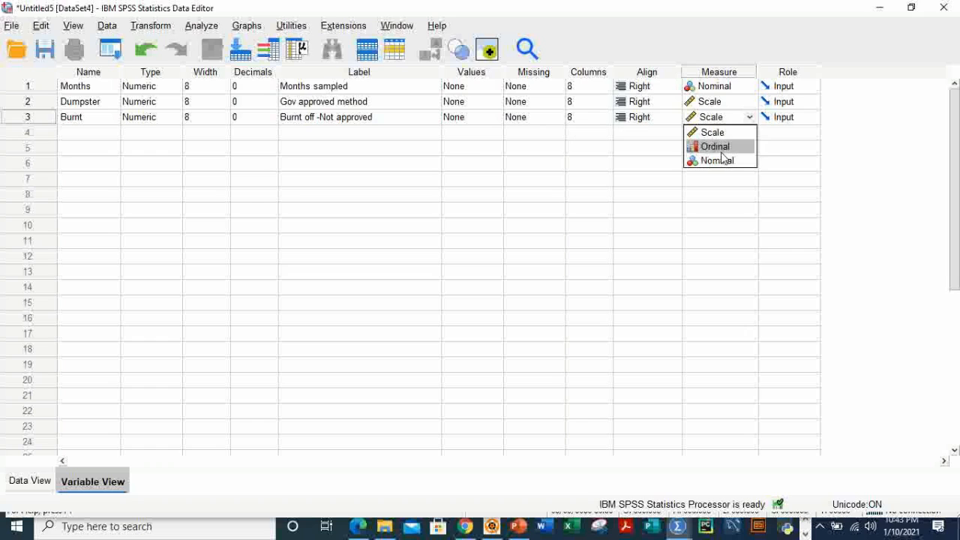
left_click(722, 133)
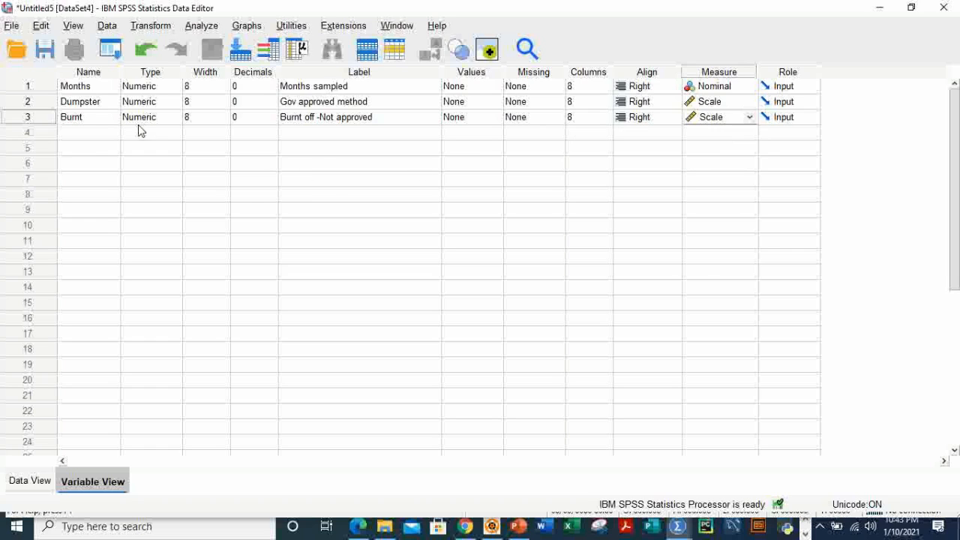
Step: Add a fourth variable named Burried below Burnt and set its decimals to 0
left_click(79, 134)
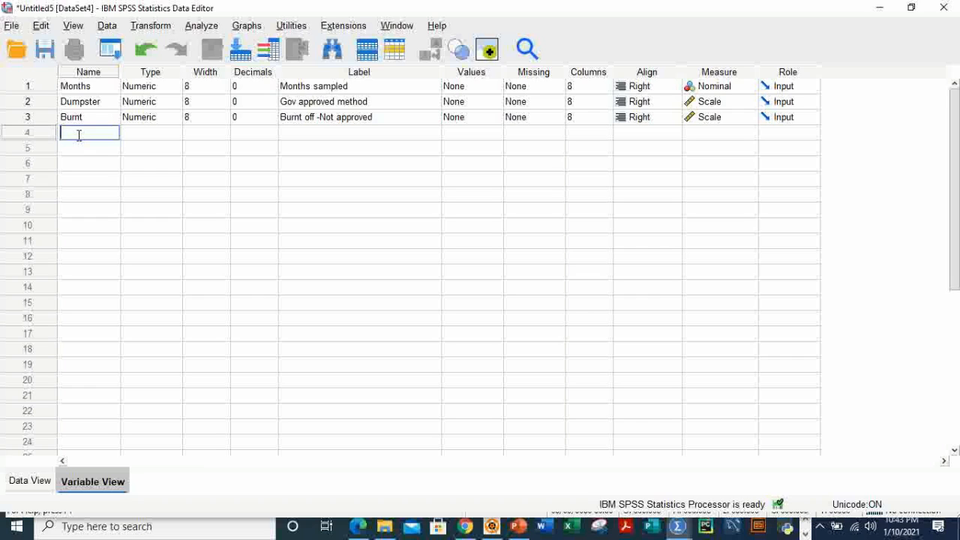
type("Burn")
type("ied")
left_click(147, 135)
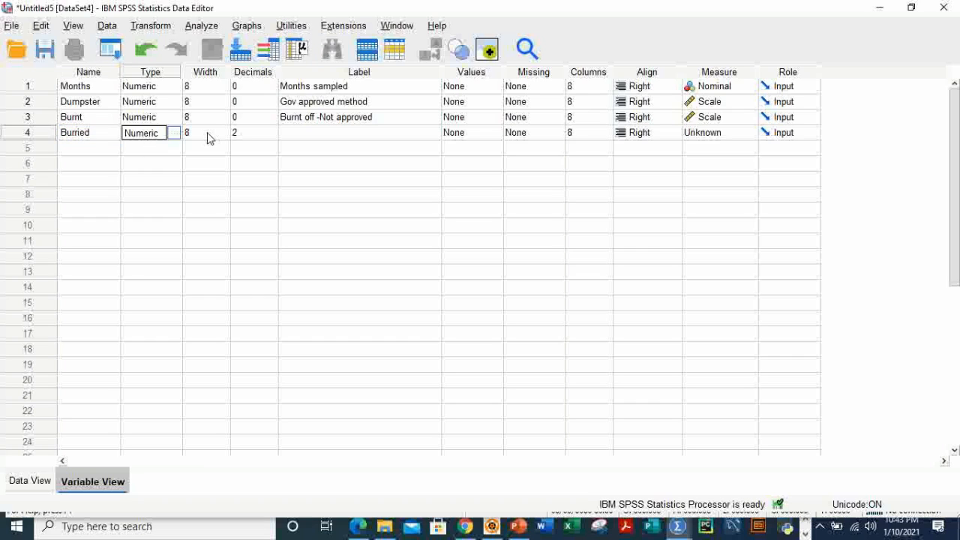
left_click(248, 134)
left_click(272, 137)
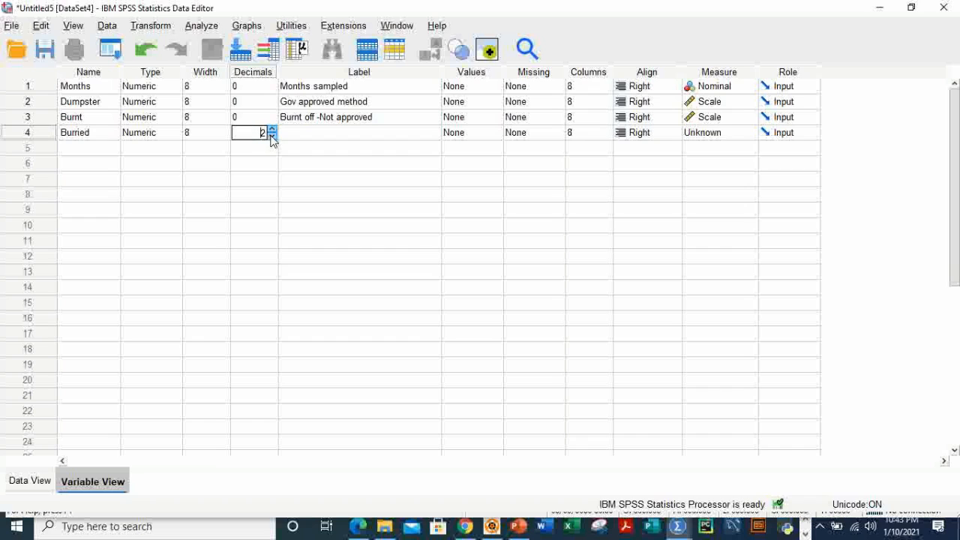
left_click(272, 136)
Step: Label the fourth variable "Buried in the ground" and set its measurement level to Scale
left_click(317, 132)
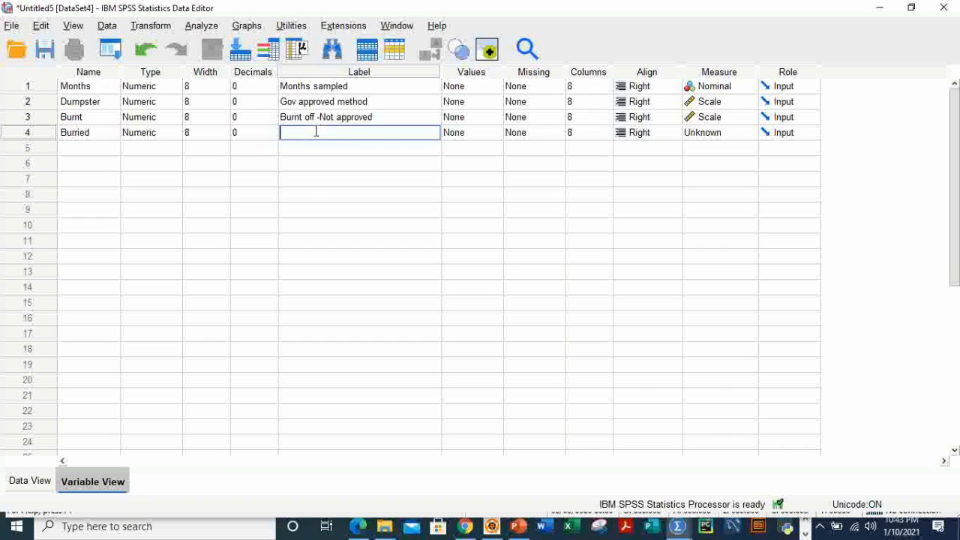
type("Buried in the groun")
type("d")
left_click(710, 135)
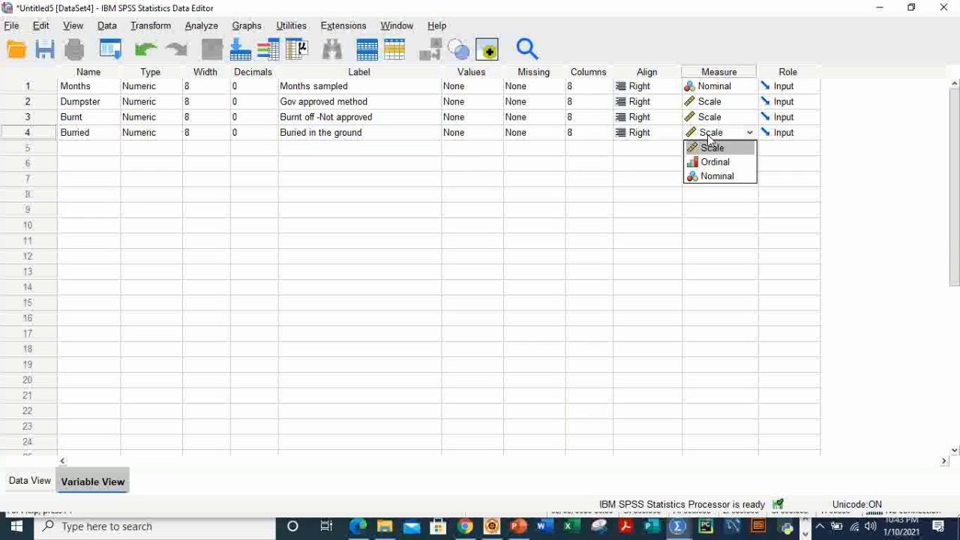
left_click(712, 147)
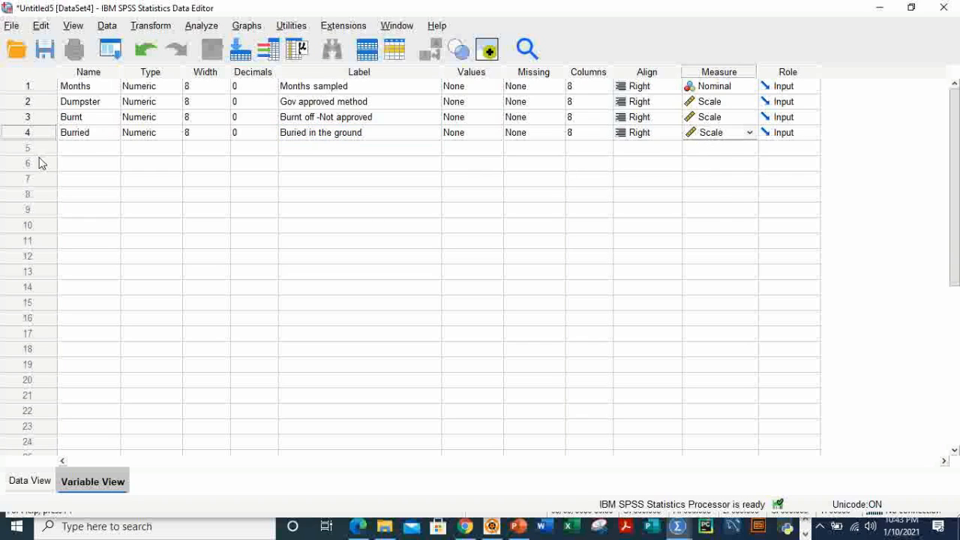
left_click(76, 148)
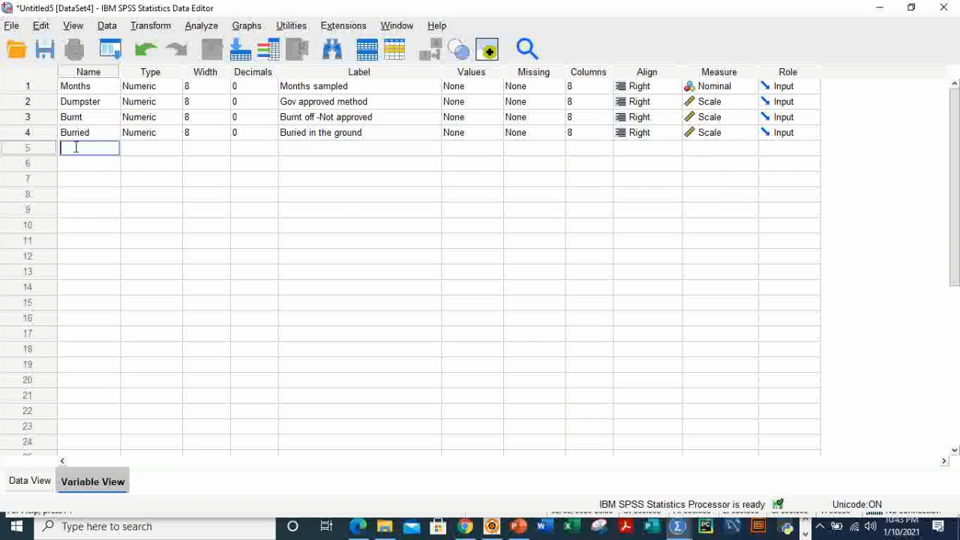
left_click(210, 189)
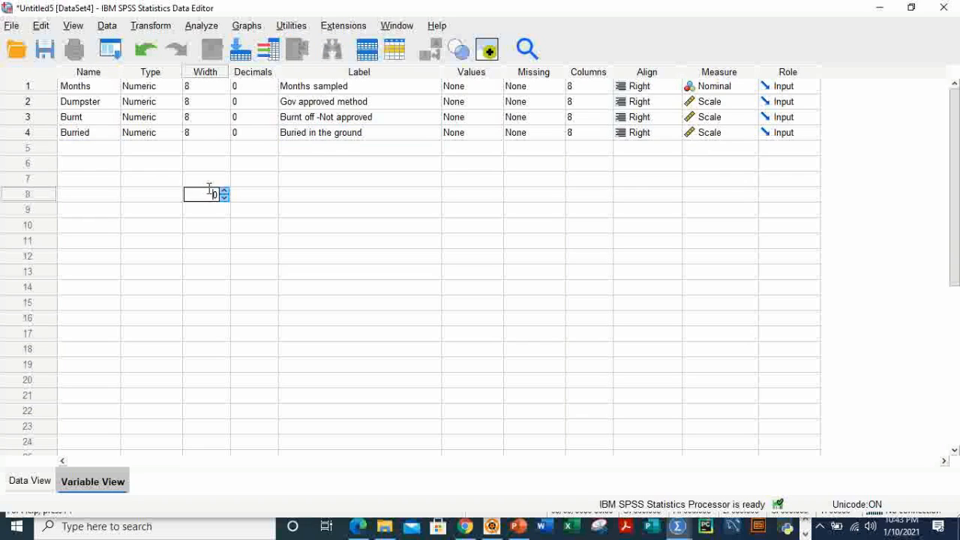
left_click(259, 197)
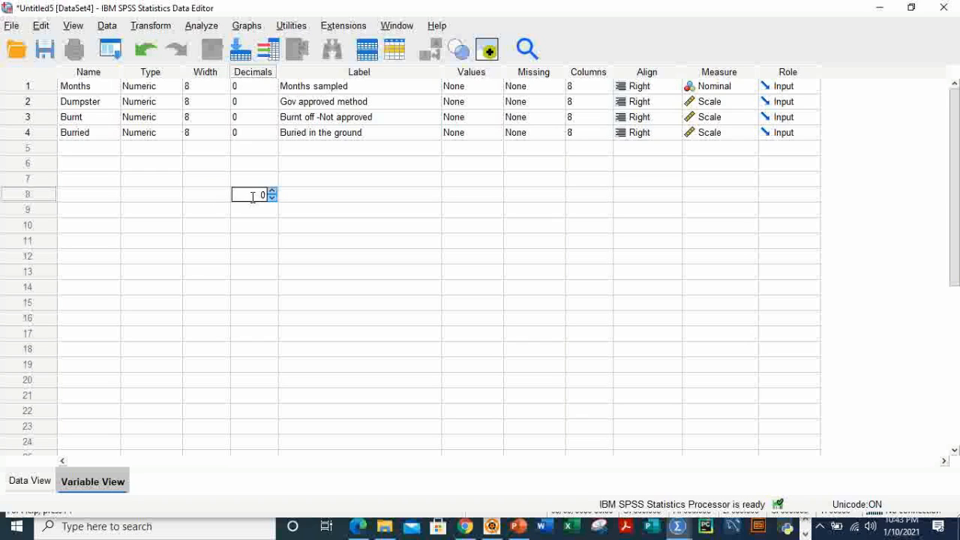
left_click(28, 181)
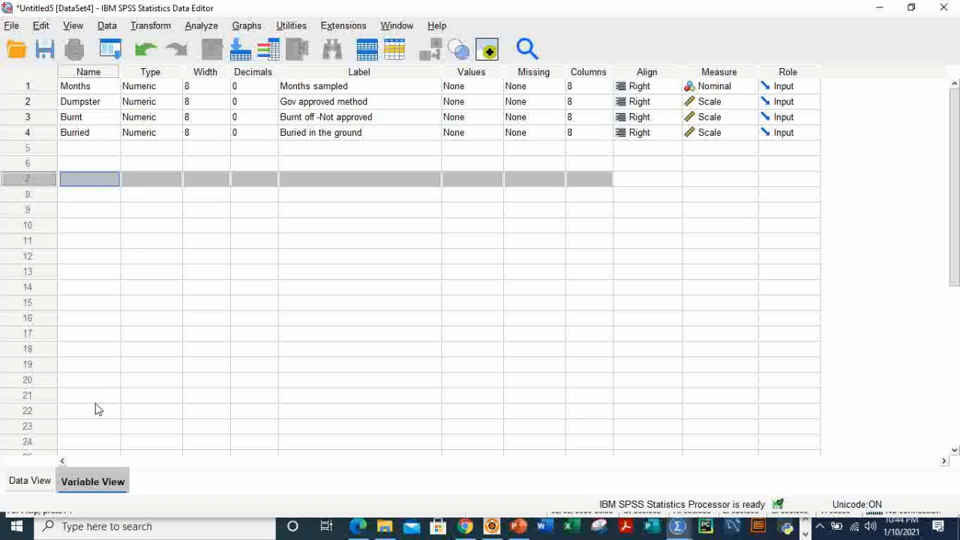
Step: Switch to the data grid and enter the month numbers 1 to 6 in the first six rows of Months
left_click(30, 484)
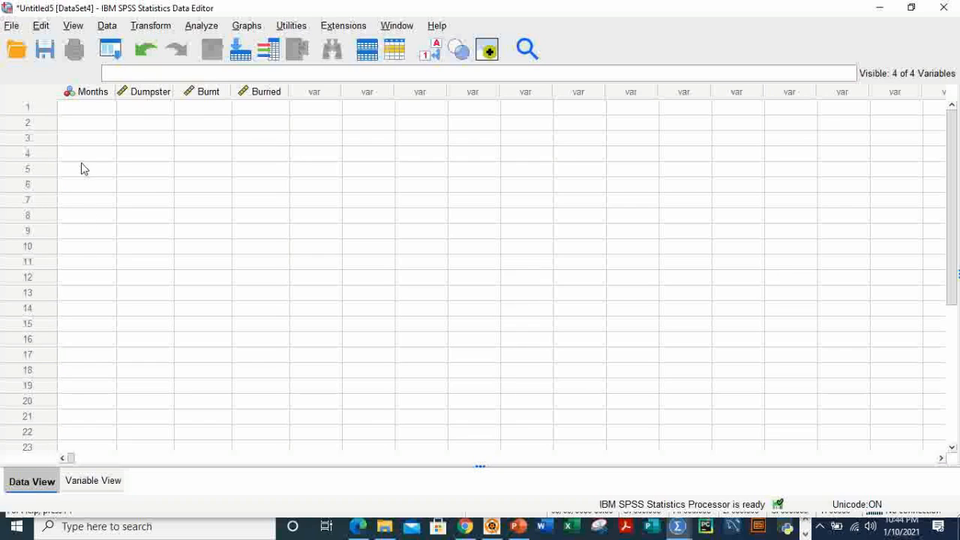
left_click(92, 107)
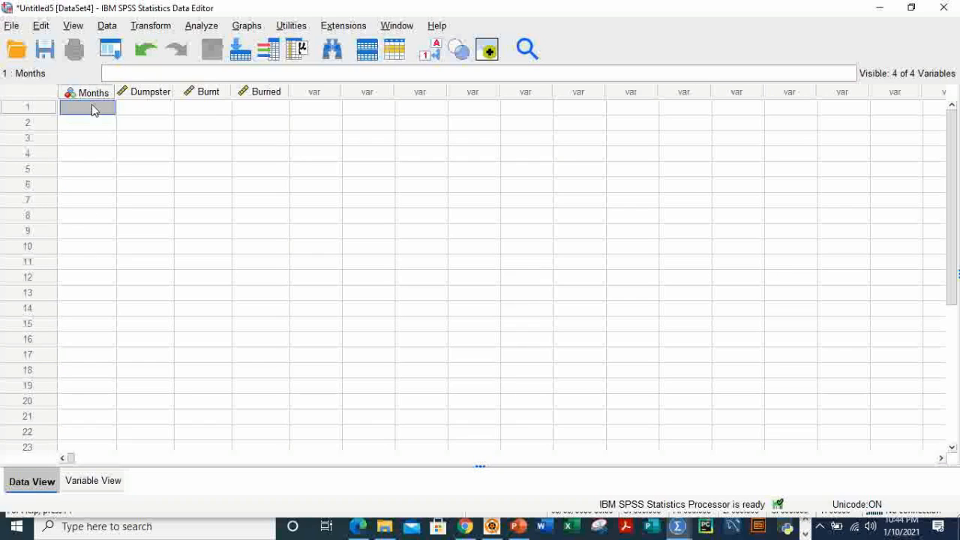
type("1")
key("Return")
type("2")
key("Return")
type("2")
key("BackSpace")
type("3")
key("Return")
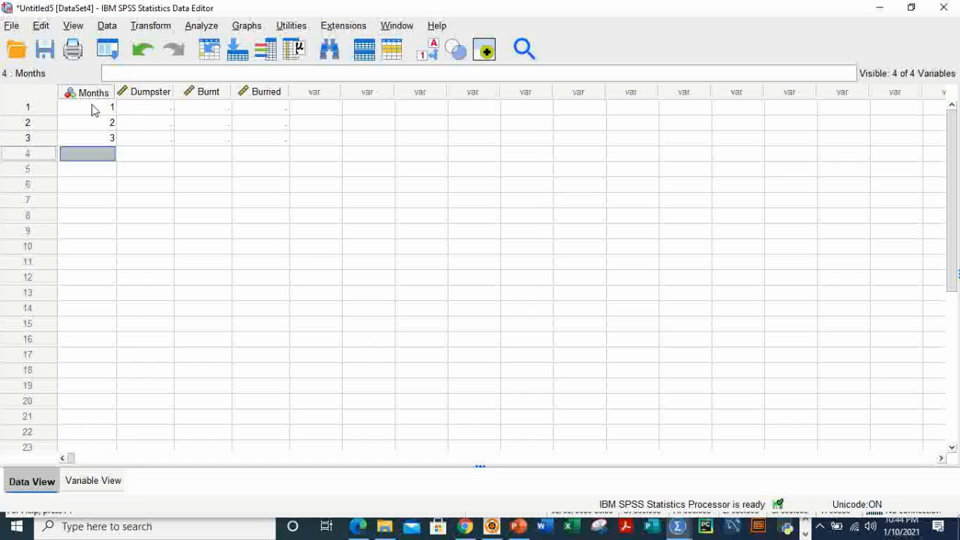
type("4")
key("Return")
type("5")
key("Return")
type("6")
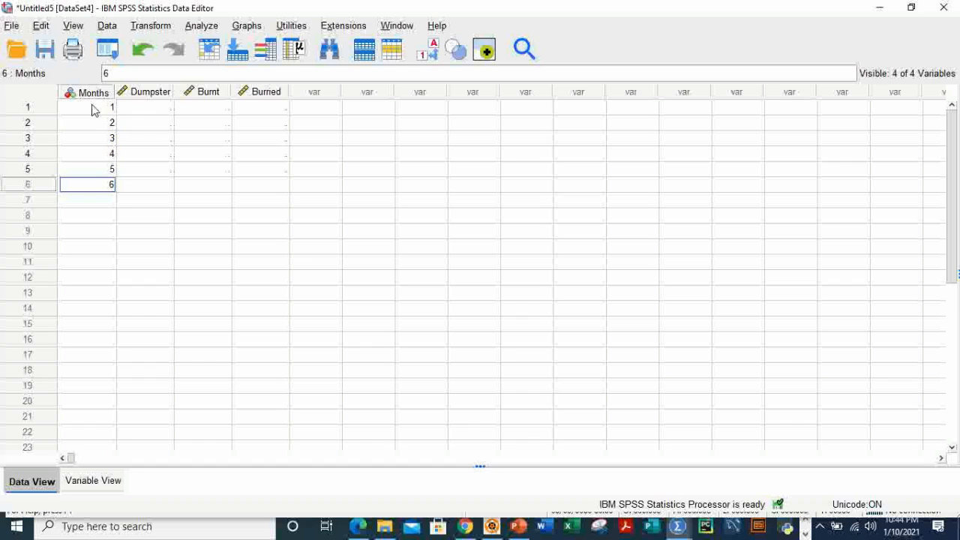
Step: Enter the Dumpster quantities 710000, 740000, 730000, 745000, 760000 and 765000 for months 1 to 6
left_click(164, 109)
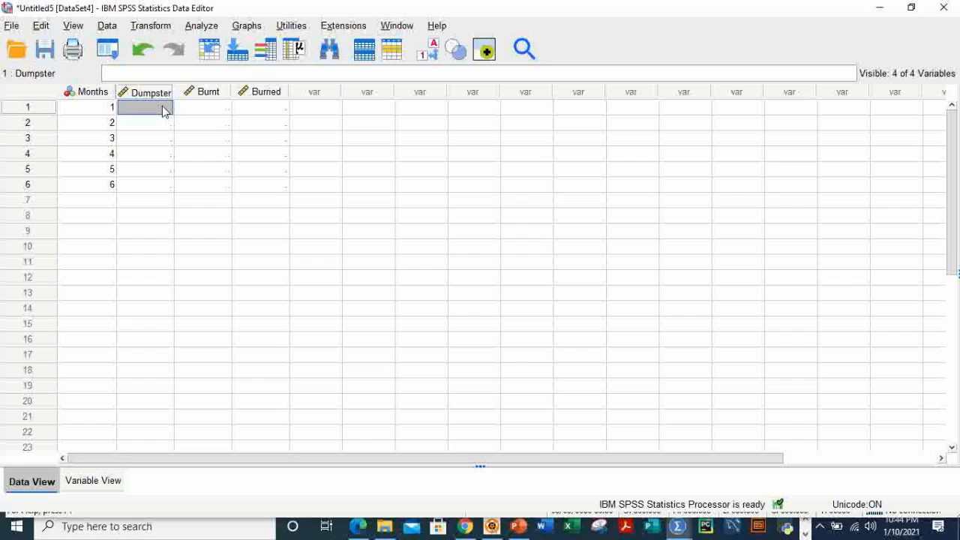
type("710")
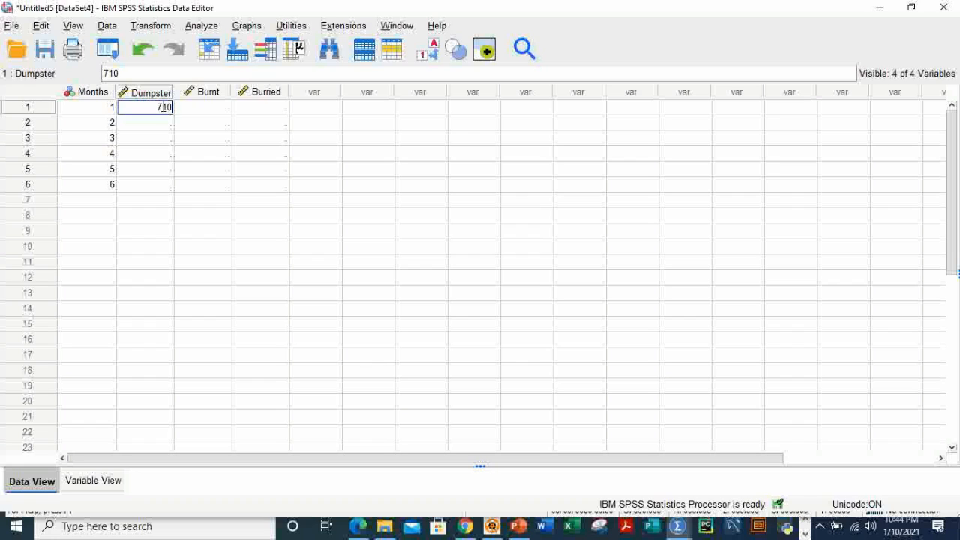
type("000")
left_click(158, 123)
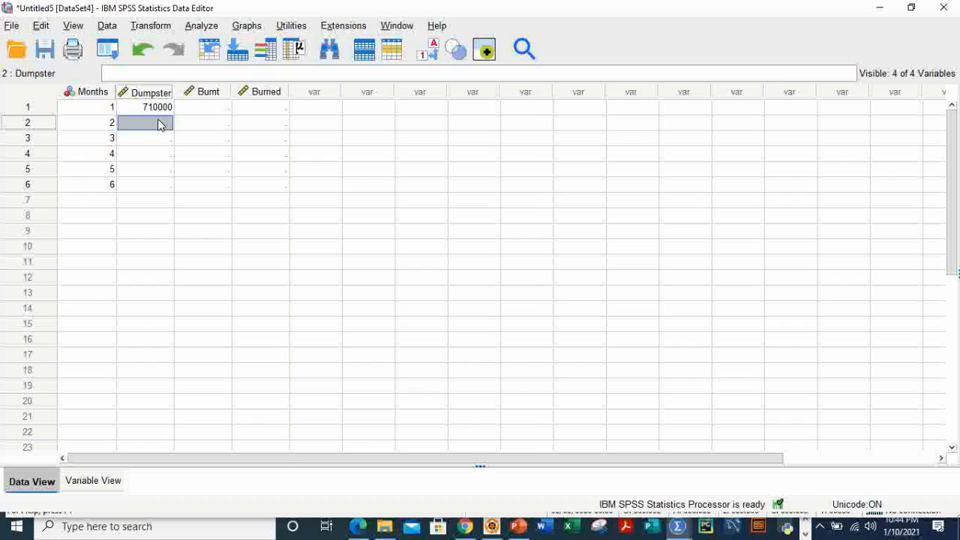
type("740000")
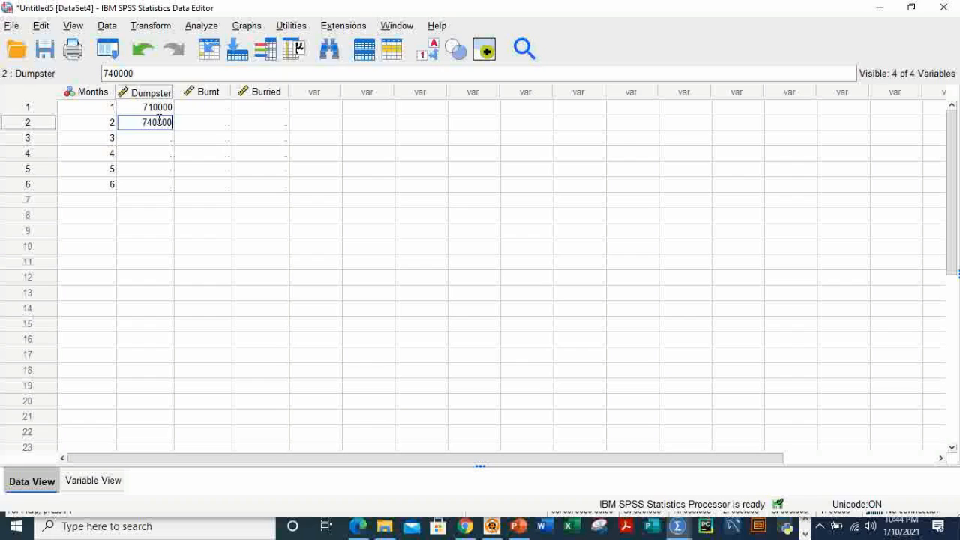
key("Return")
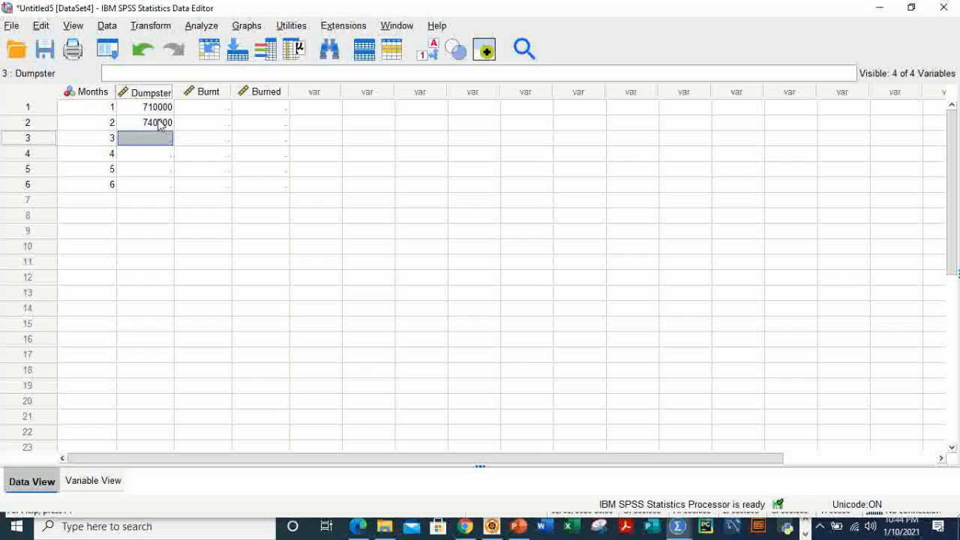
type("730")
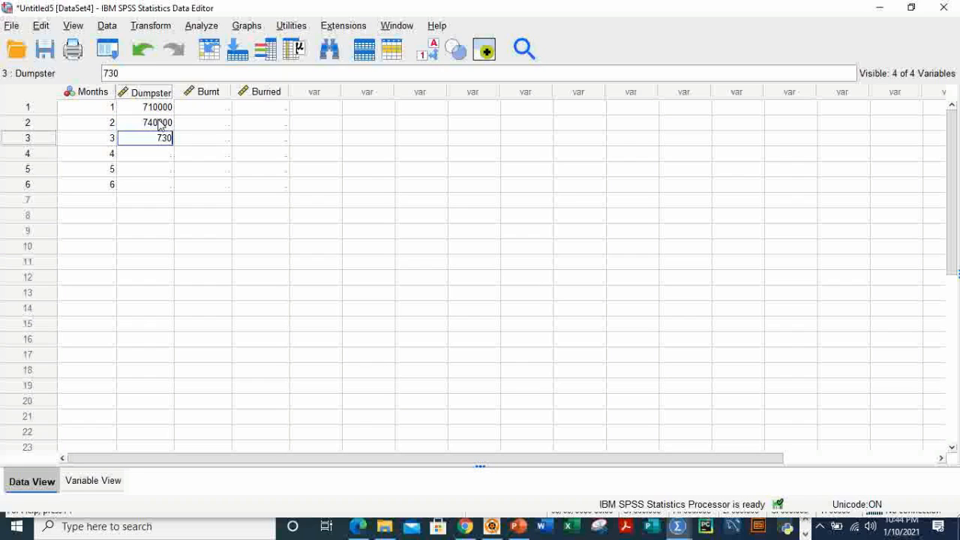
type("000")
key("Return")
type("74")
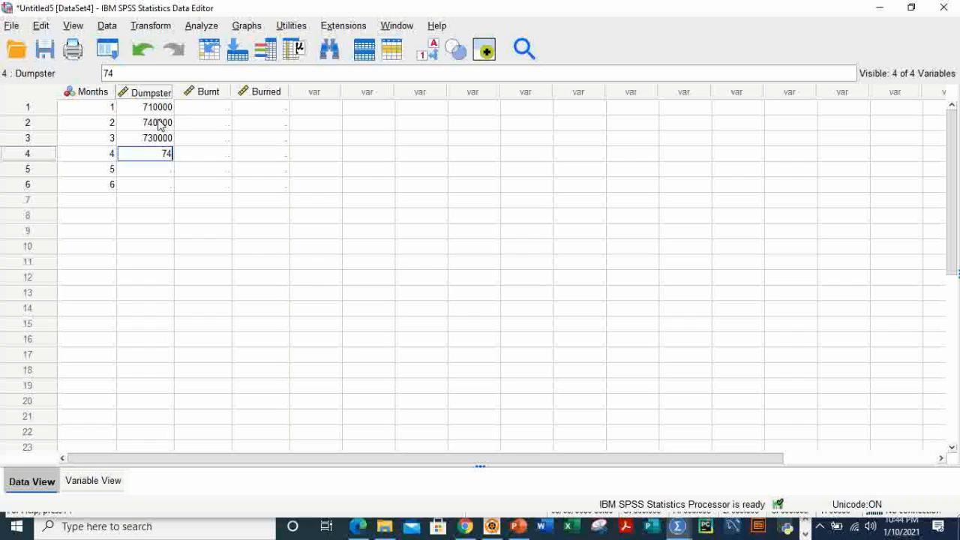
type("5000")
key("Return")
type("760")
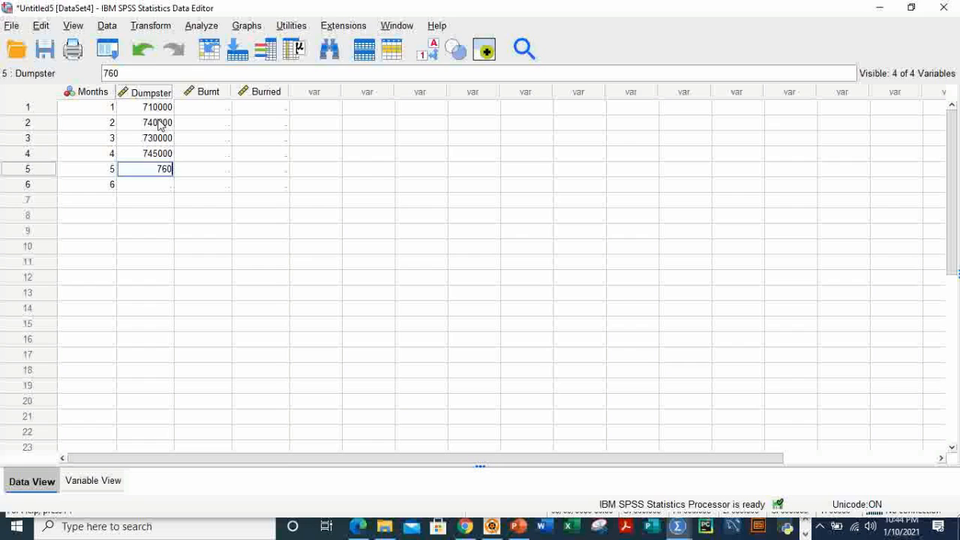
type("000")
key("Return")
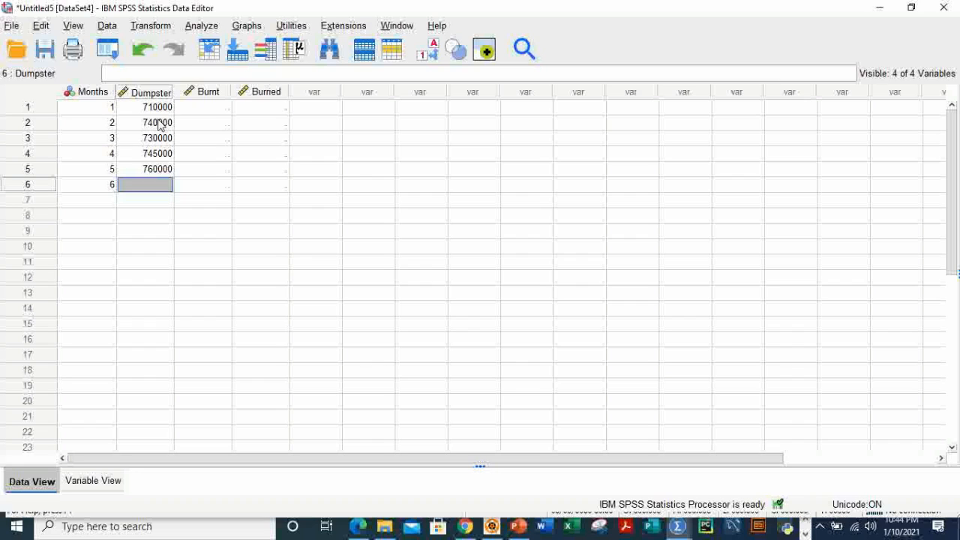
type("765000")
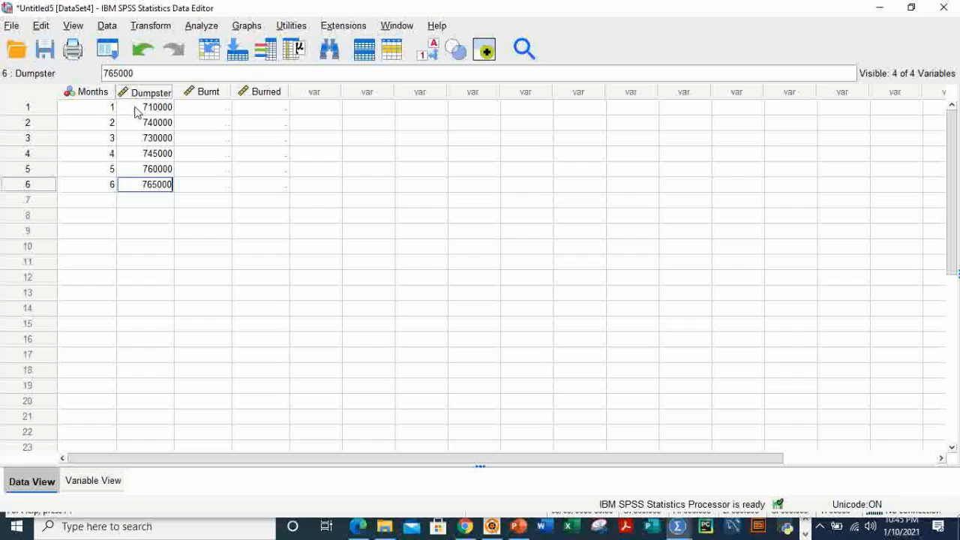
Step: Enter 273380 as the Burnt quantity for month 1
left_click(217, 108)
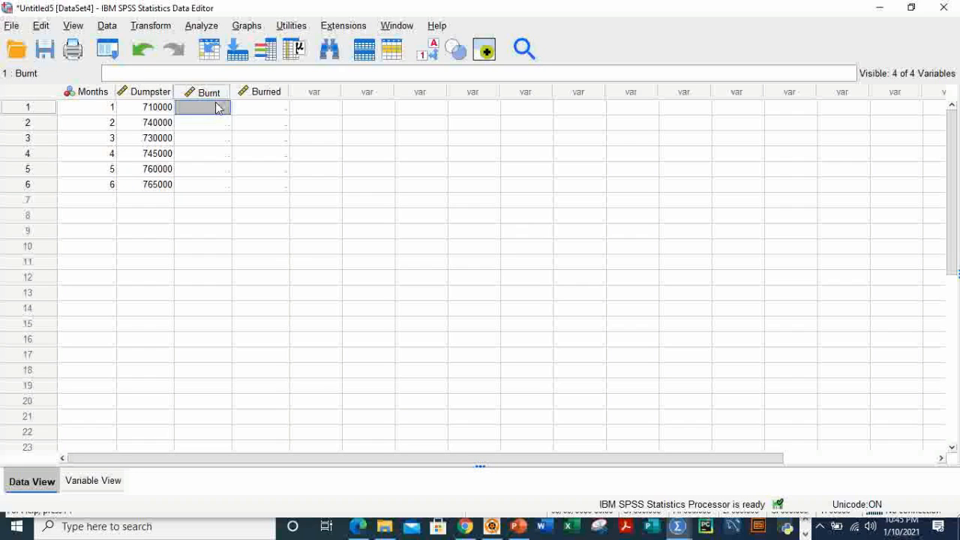
type("273")
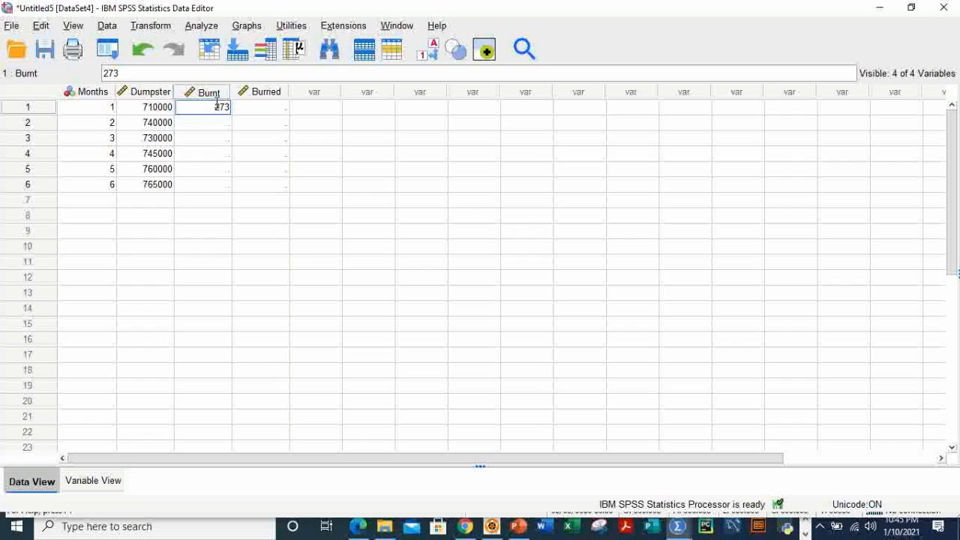
type("380")
key("Return")
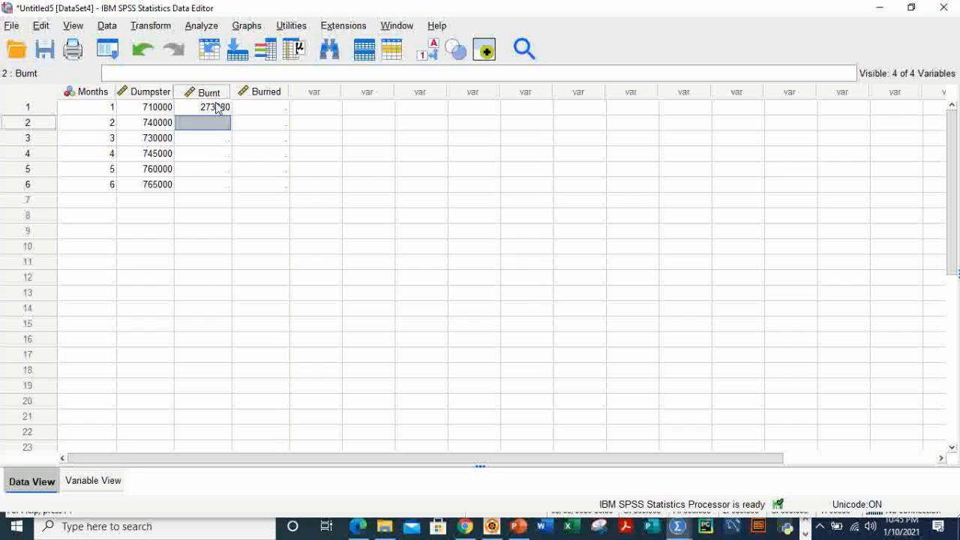
Step: Enter the Burnt quantities 279380, 286140, 282180 and 282060 for months 2 to 5
type("279")
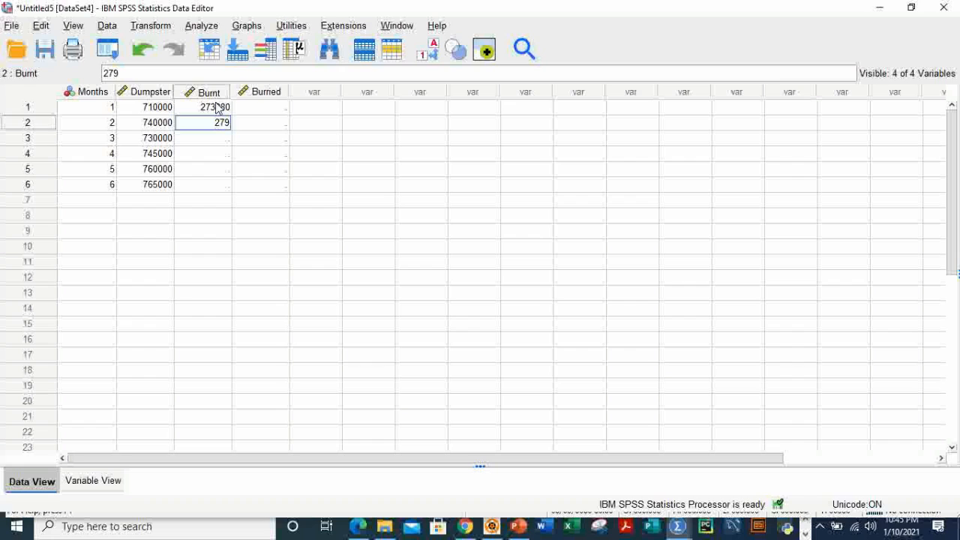
type("380")
key("Return")
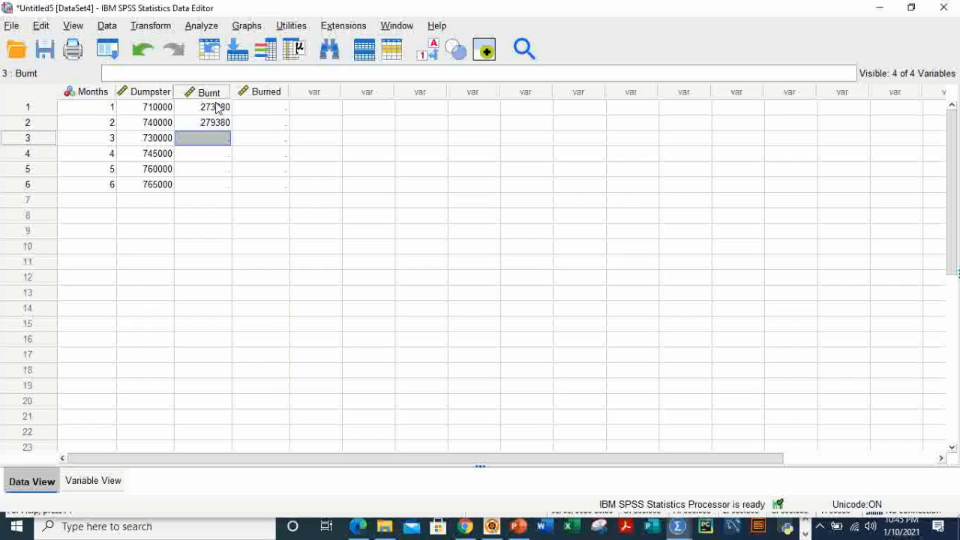
type("286")
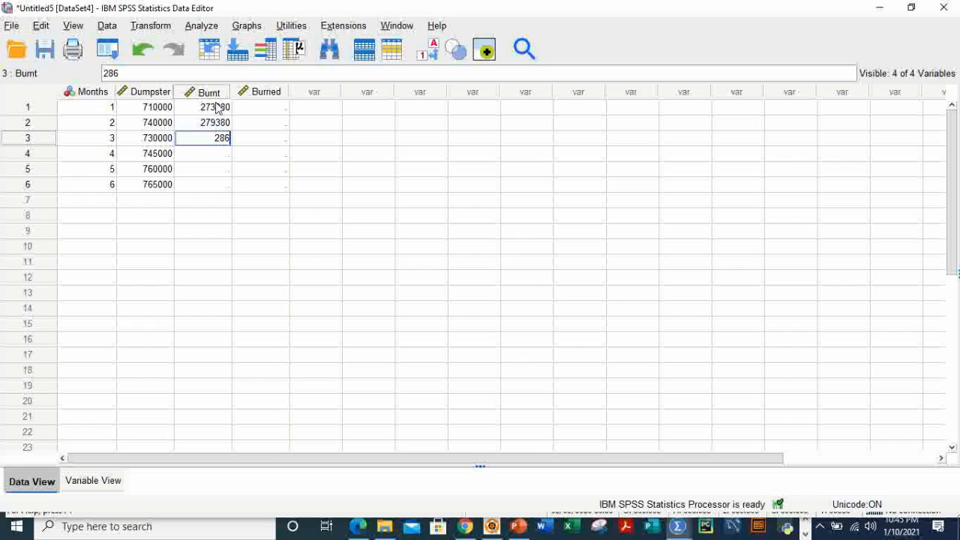
type("140")
key("Return")
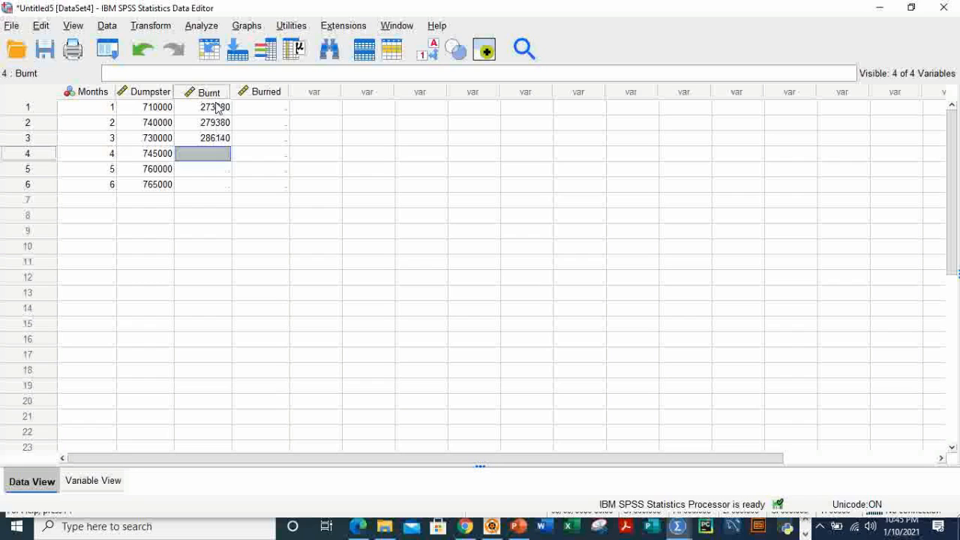
type("282")
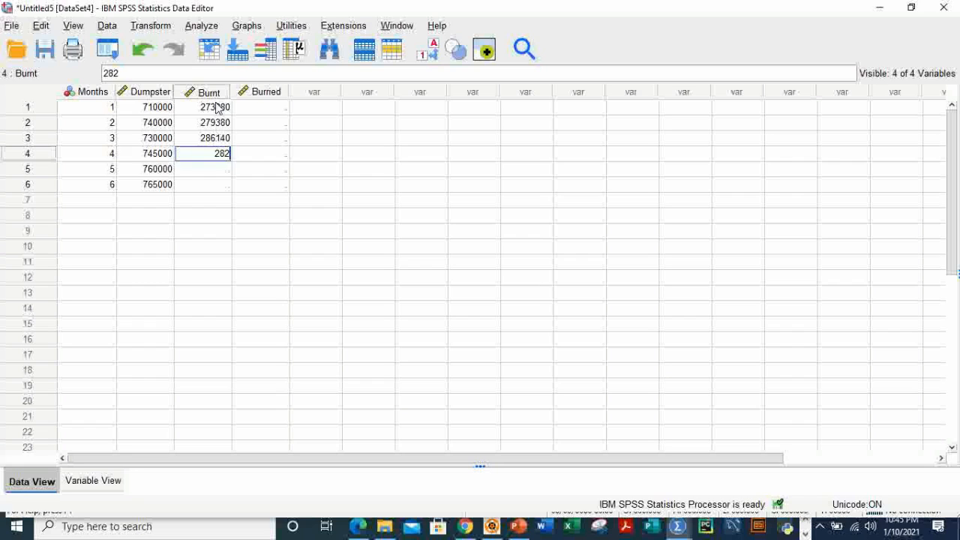
type("2")
key("BackSpace")
type("180")
key("Return")
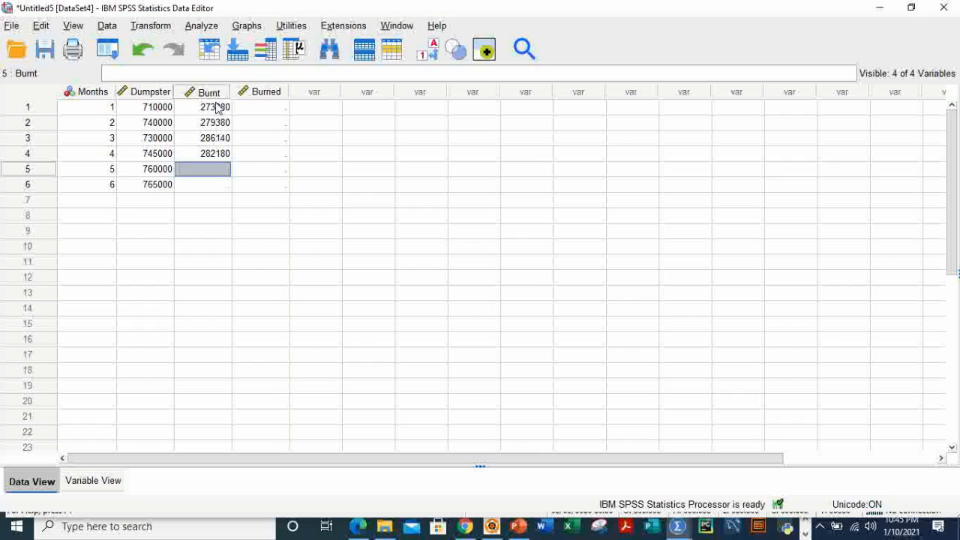
type("282")
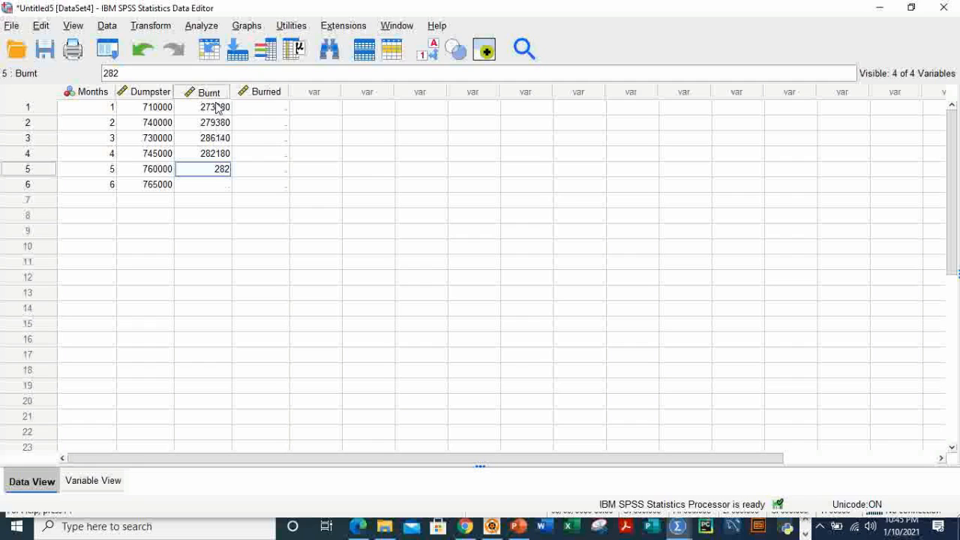
type("060")
key("Return")
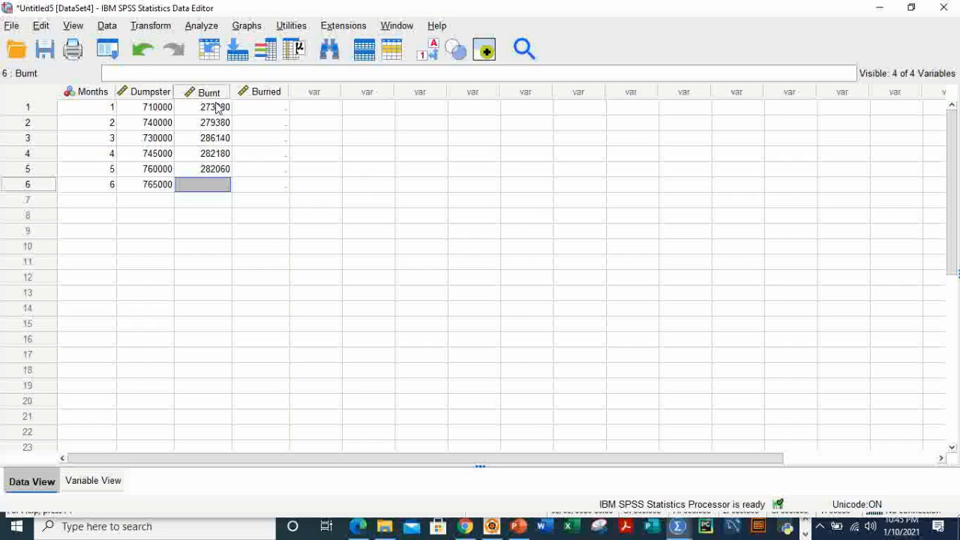
Step: Enter 120700000 as the Burnt quantity for month 6
type("10")
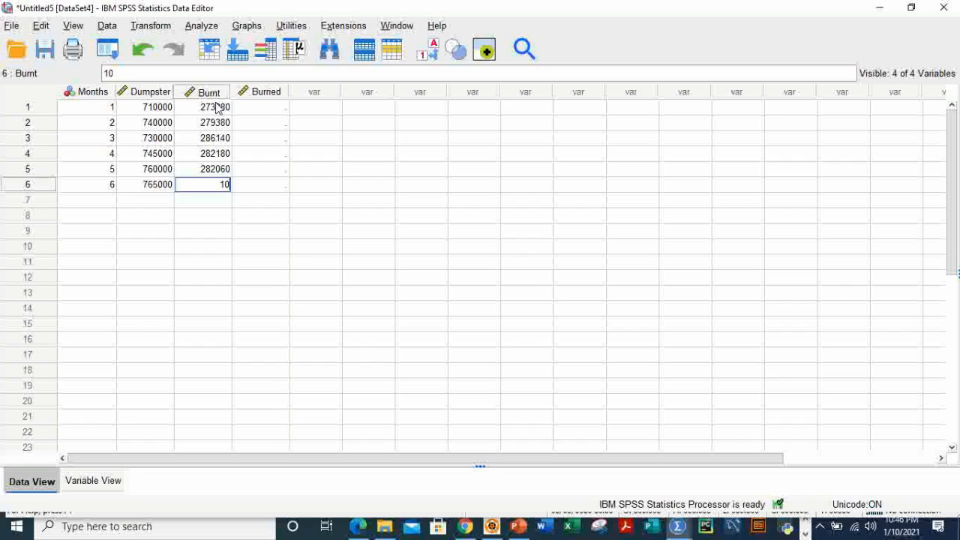
key("BackSpace")
type("207000")
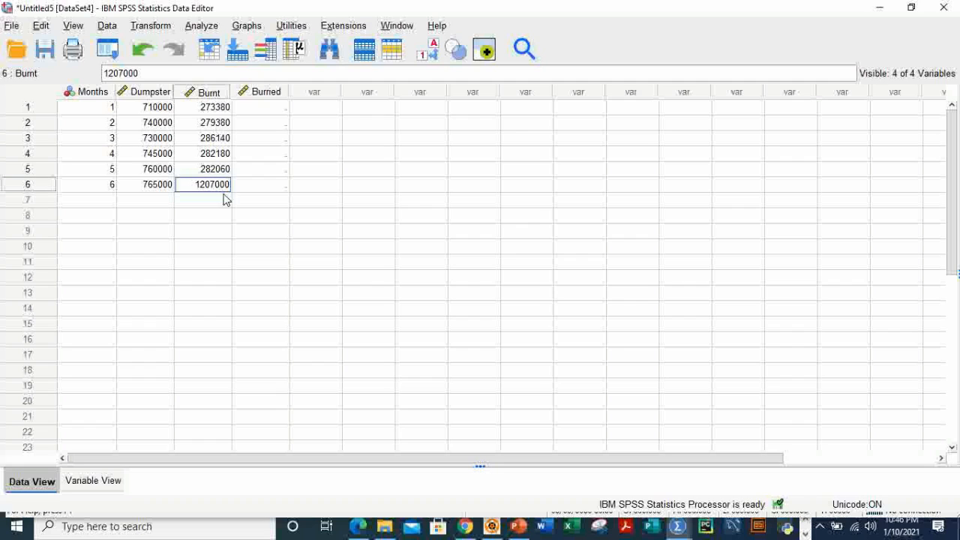
type("00")
left_click(256, 207)
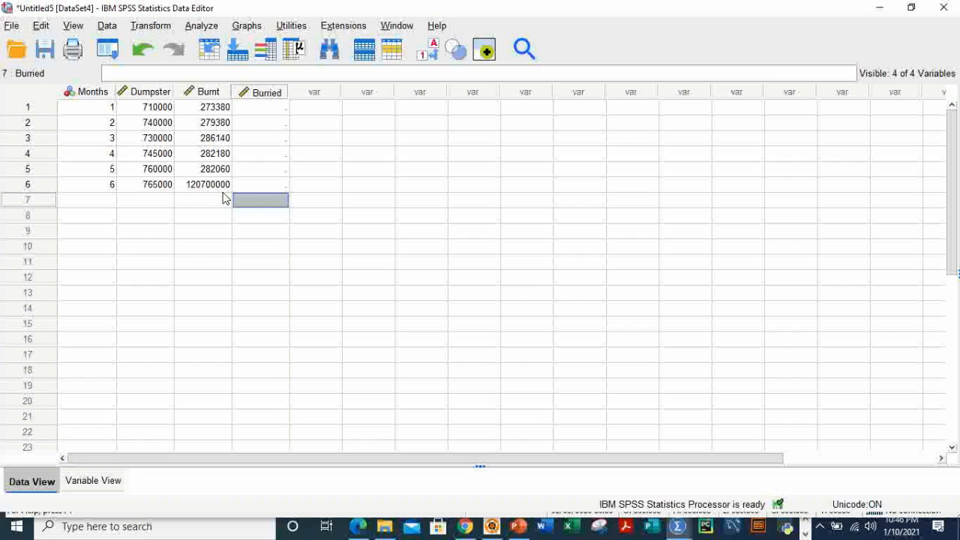
left_click(387, 215)
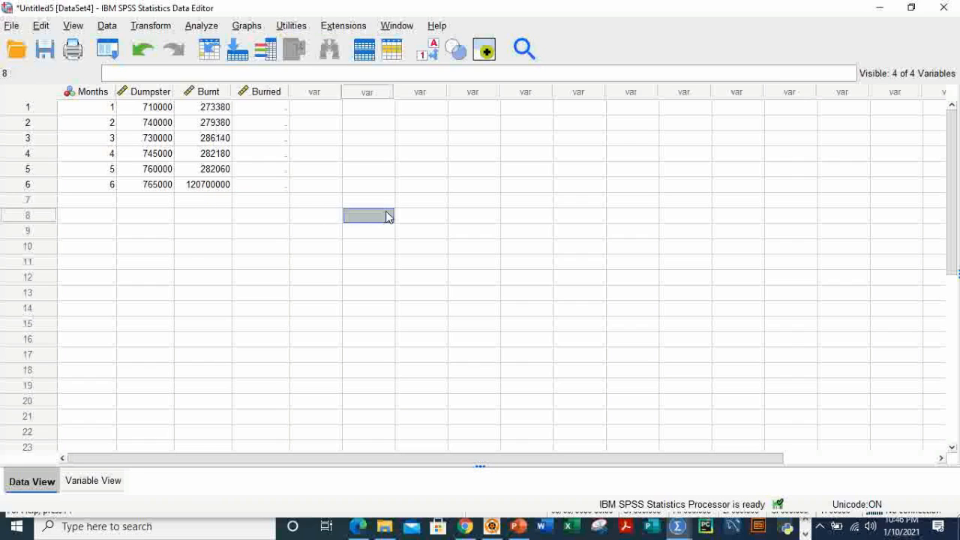
left_click(224, 187)
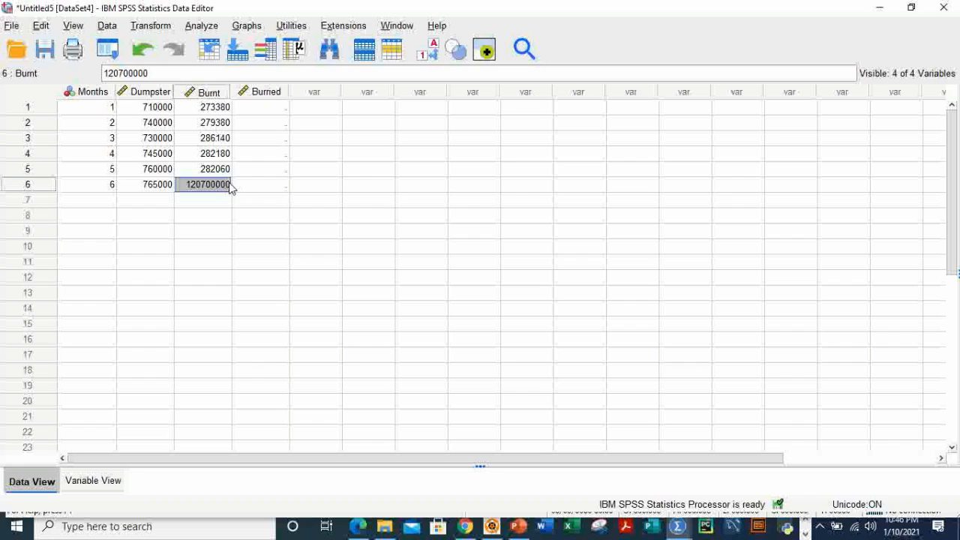
Step: Enter the Burried quantities 402180, 402110 and 403480 for months 1 to 3
left_click(255, 111)
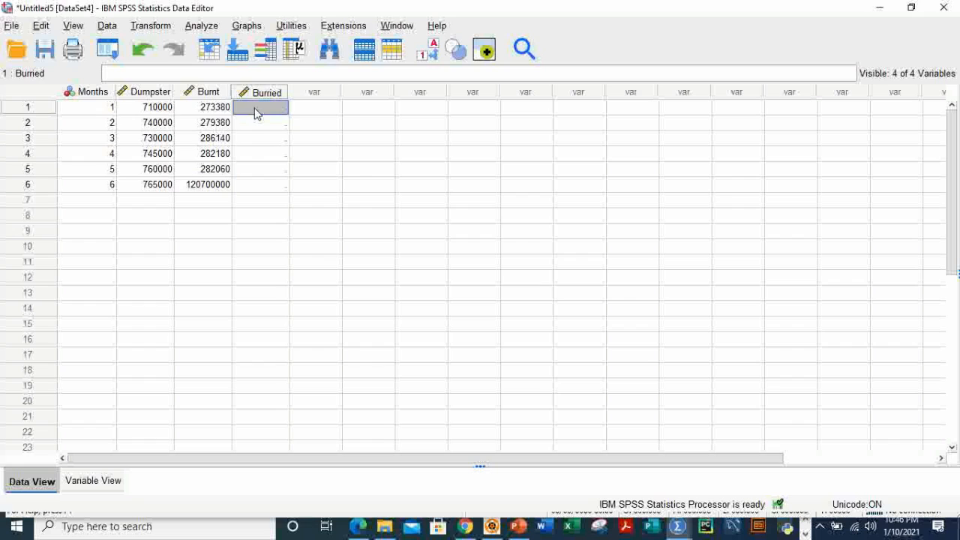
type("402")
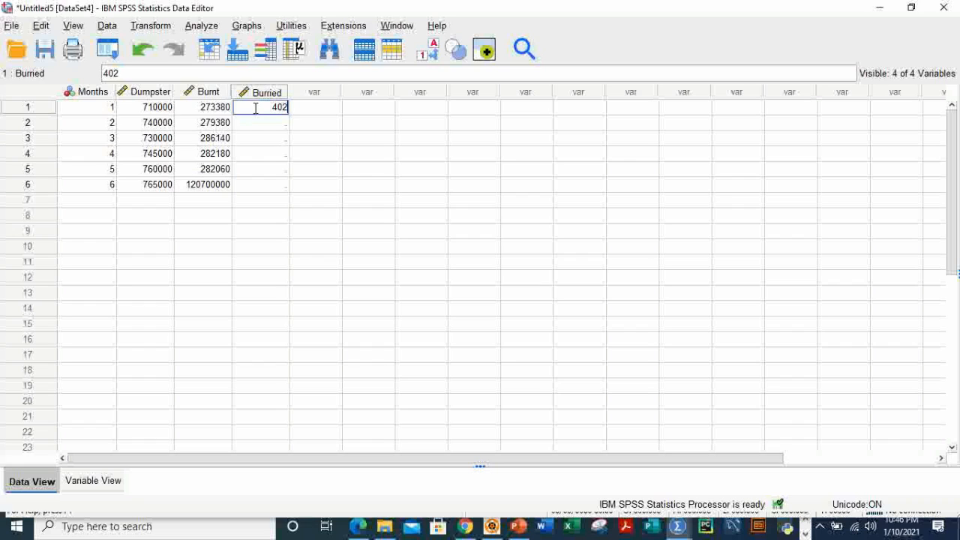
type("180")
key("Return")
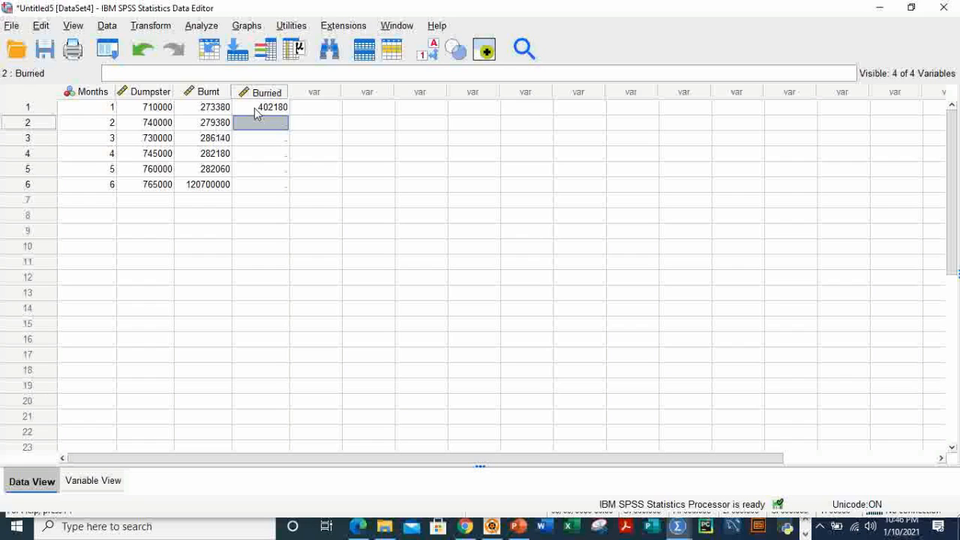
type("404")
key("BackSpace")
type("2110")
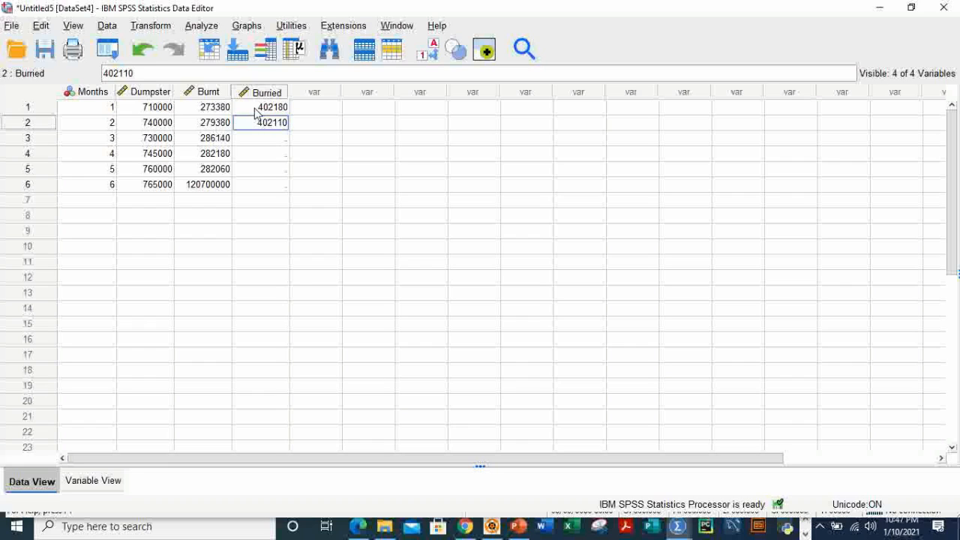
key("Return")
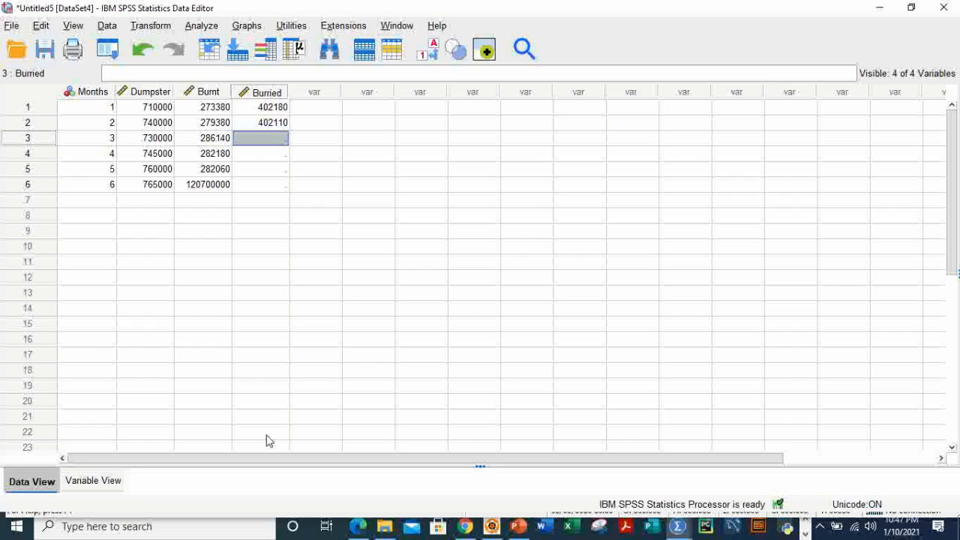
type("403")
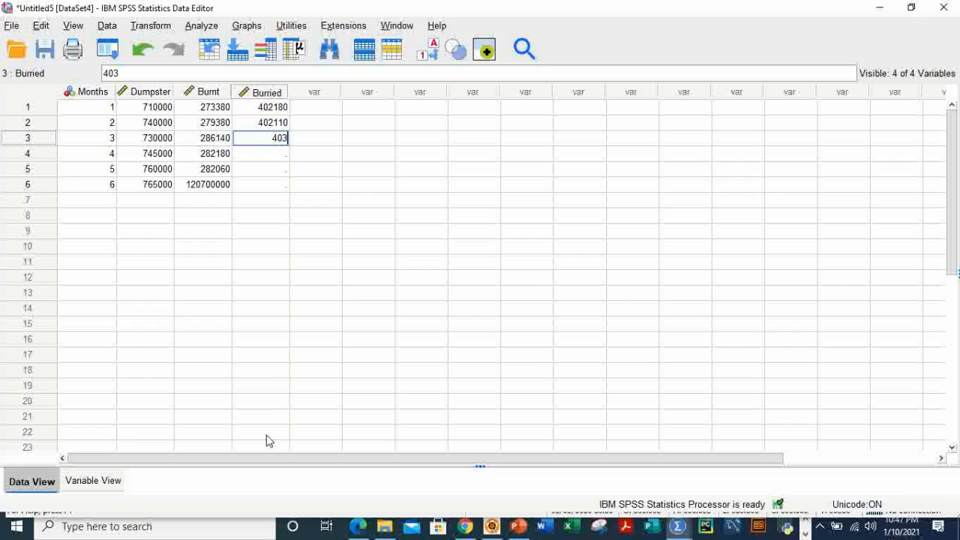
type("480")
key("Tab")
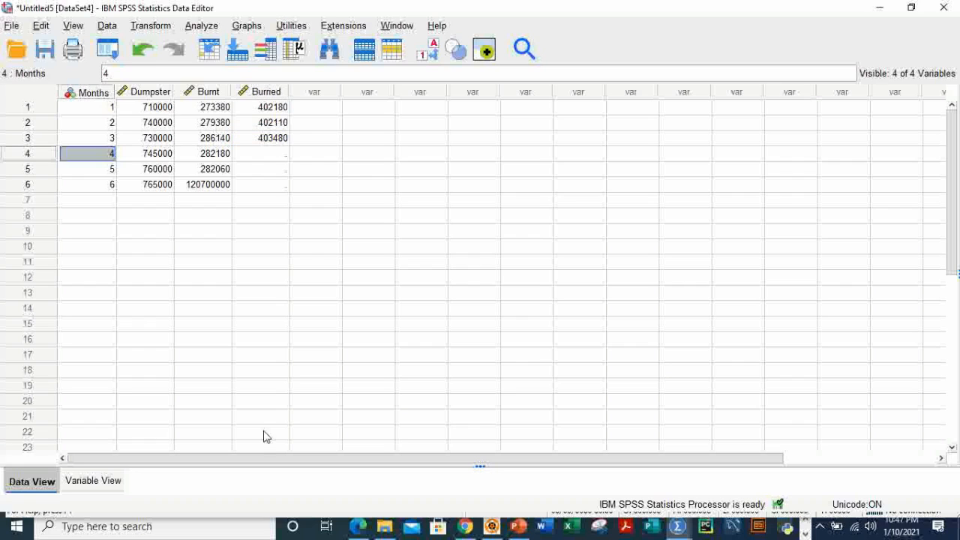
Step: Enter the Burried quantities 447500, 409220 and 603500 for months 4 to 6
left_click(269, 154)
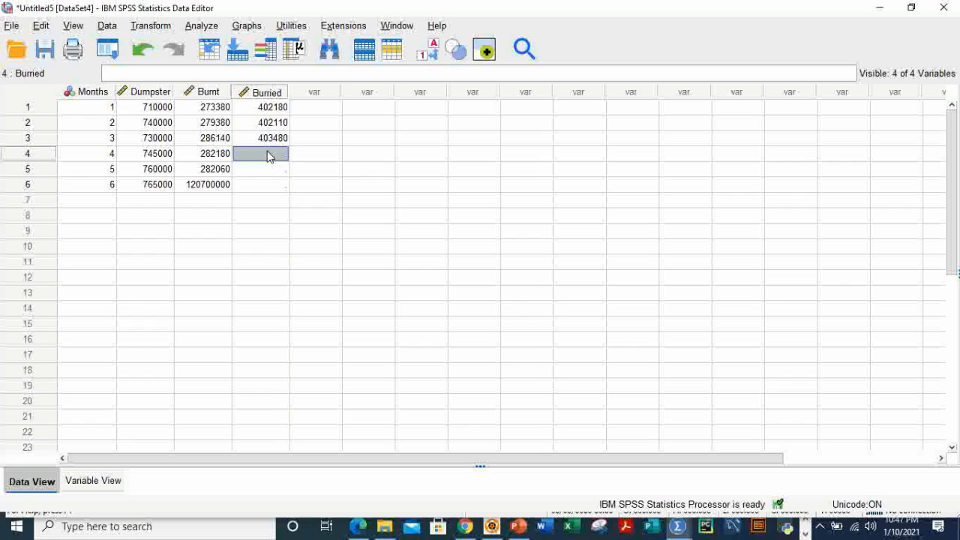
type("447500")
key("Return")
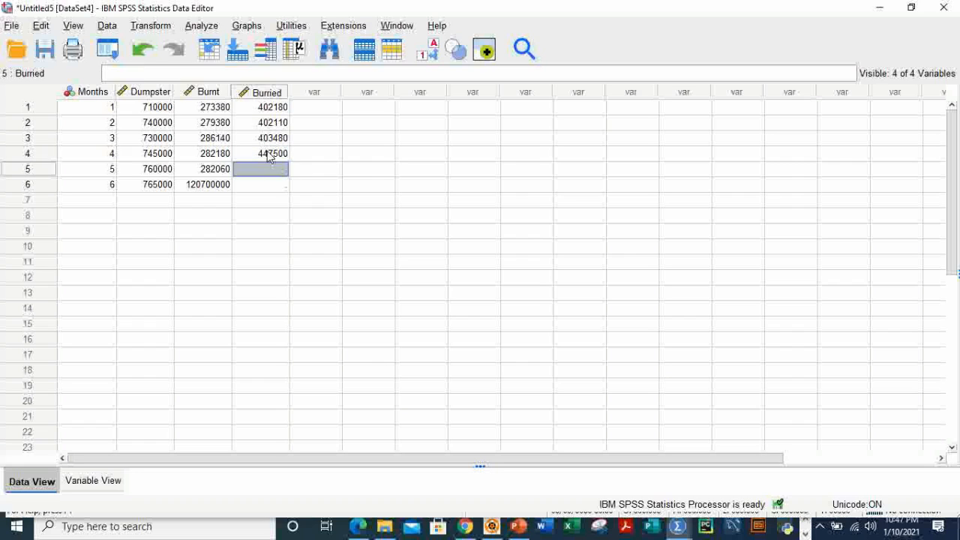
type("409")
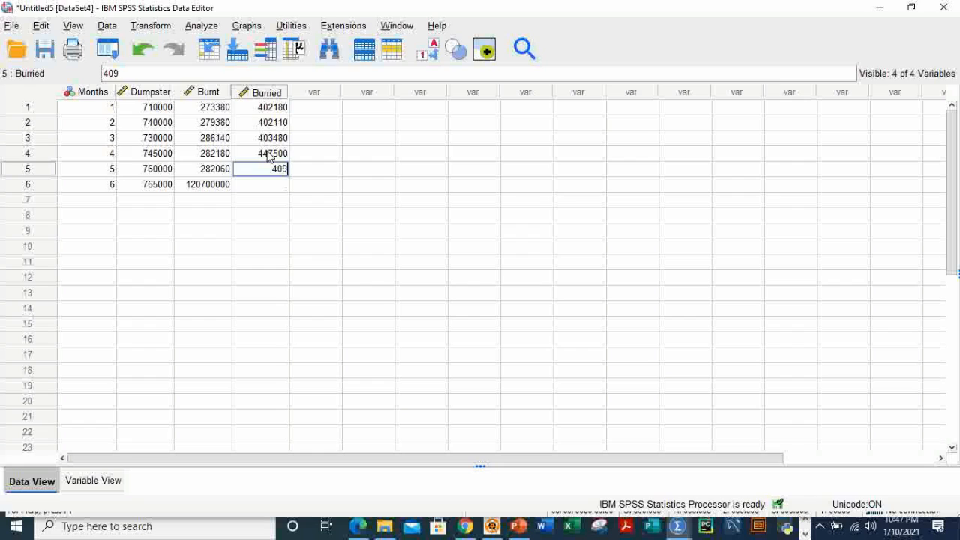
type("220")
key("Tab")
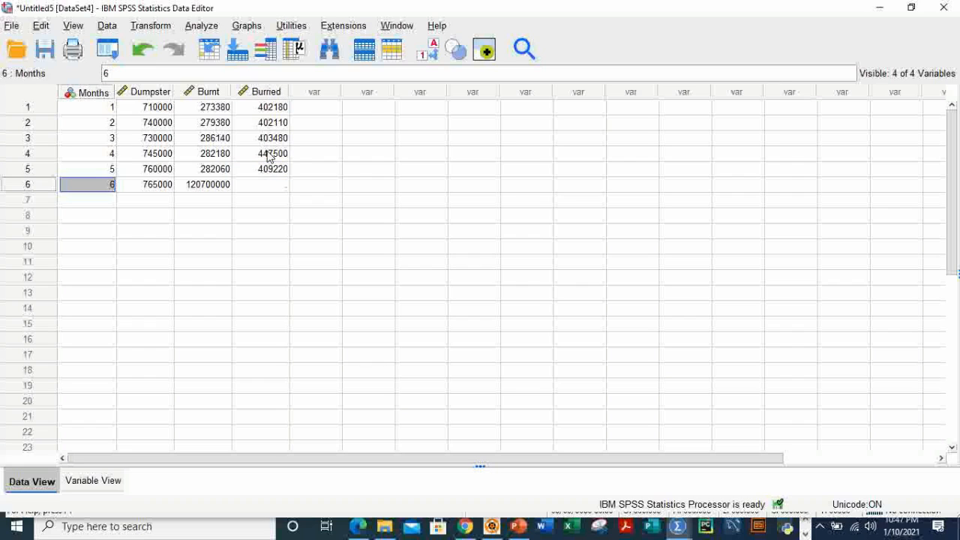
left_click(264, 192)
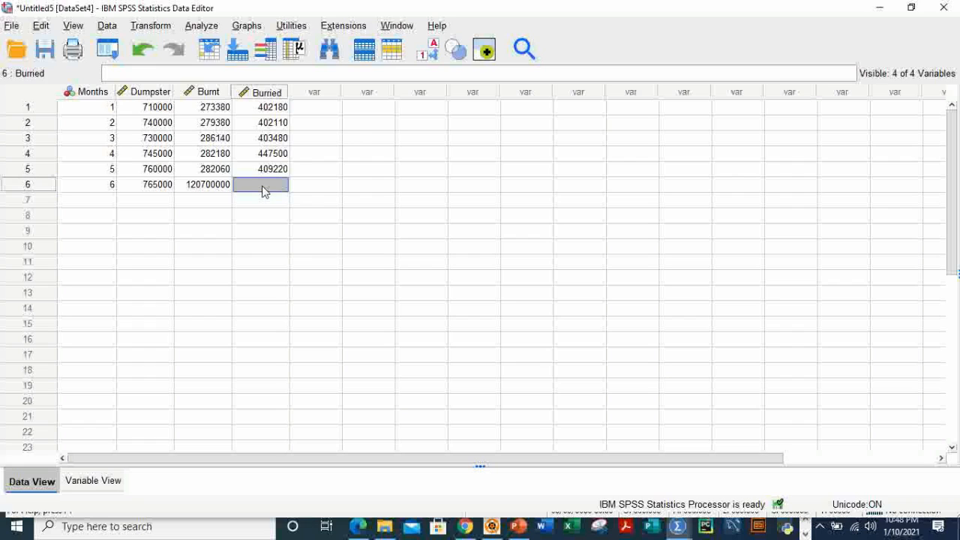
type("603500")
Step: Correct the Burnt quantity for month 6 to 1207000, and check the variable definitions before returning to the data grid
left_click(222, 191)
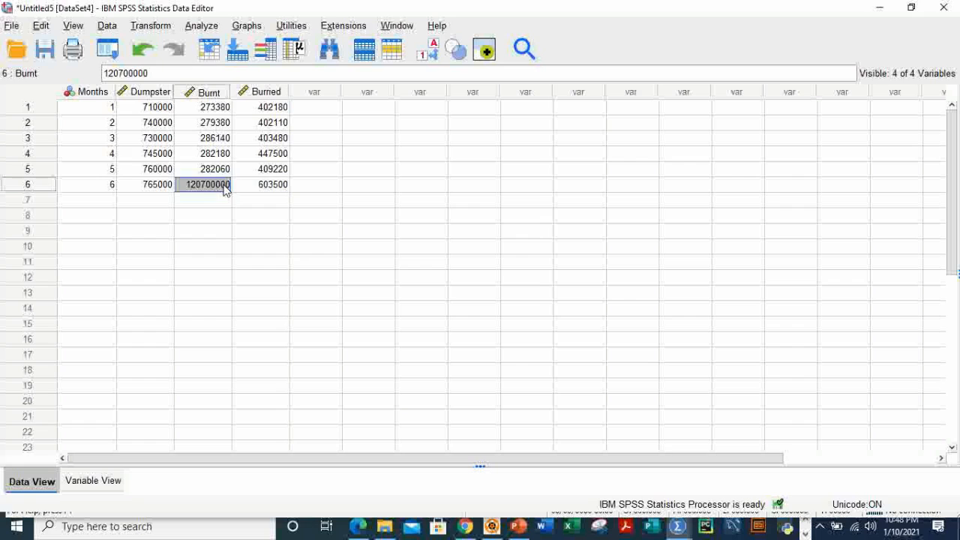
double_click(225, 189)
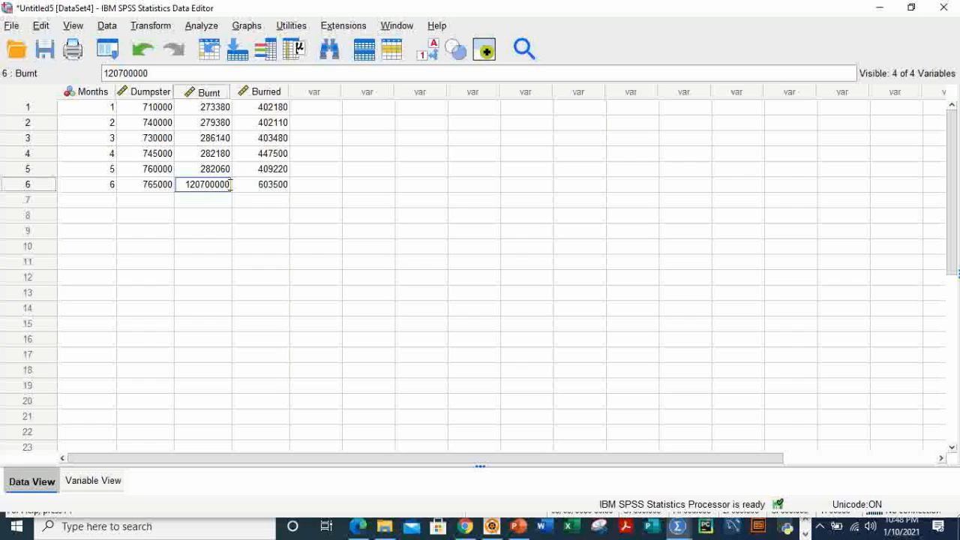
key("BackSpace")
key("BackSpace")
left_click(368, 222)
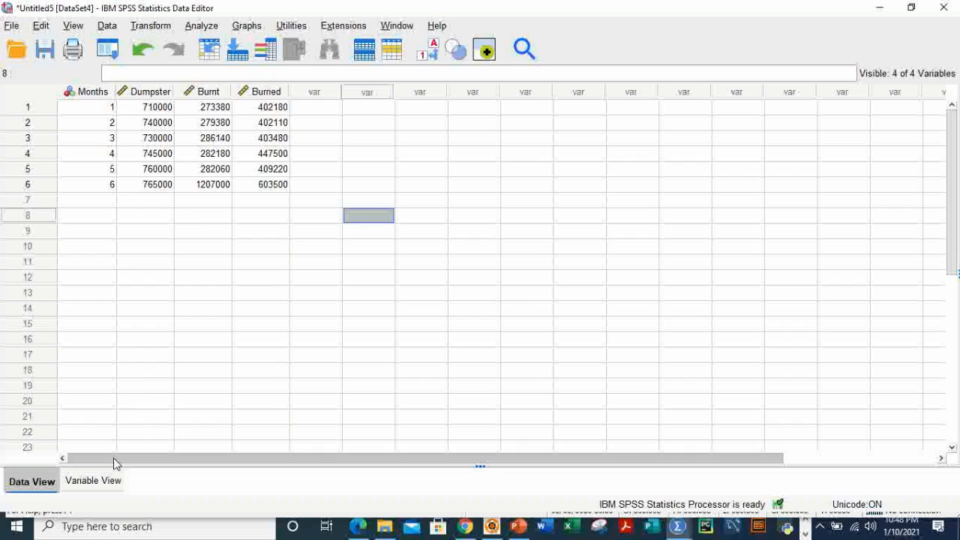
left_click(102, 484)
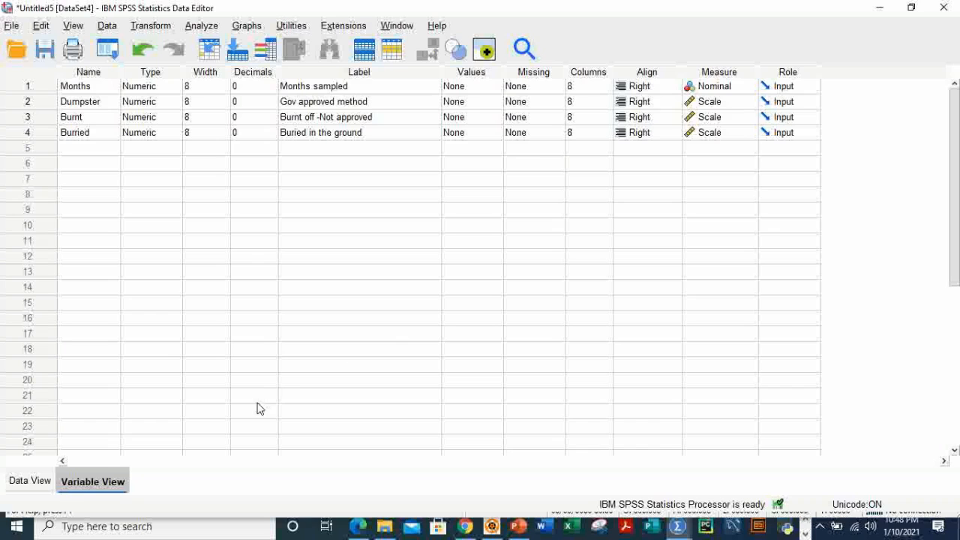
left_click(35, 483)
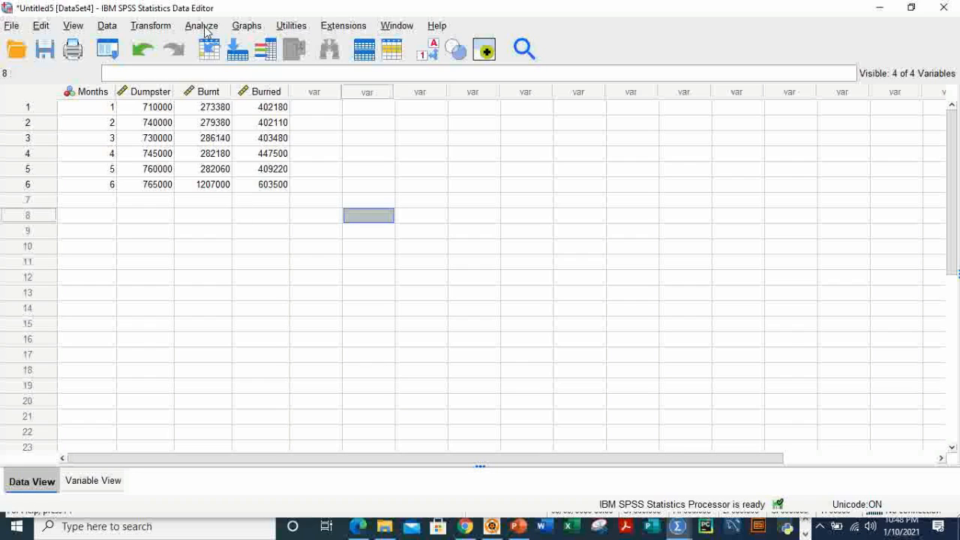
Step: Save the dataset as an SPSS Statistics file named "Waste Disposal Method" in the SPSS Video folder
left_click(13, 28)
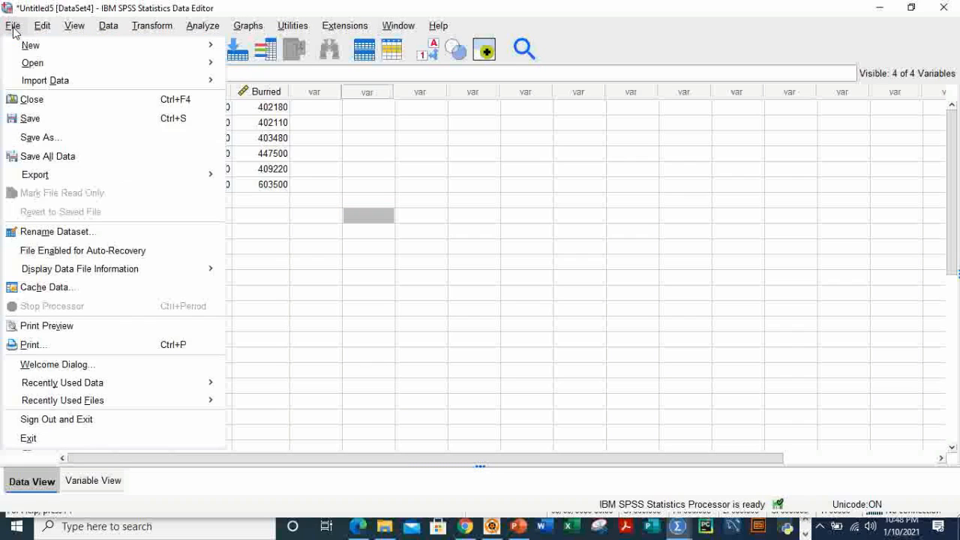
left_click(41, 139)
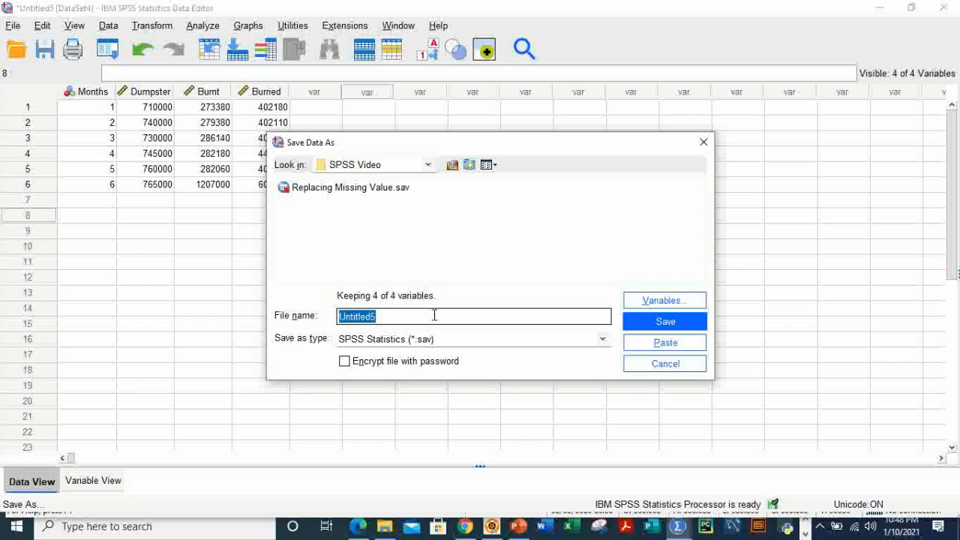
type("Wa")
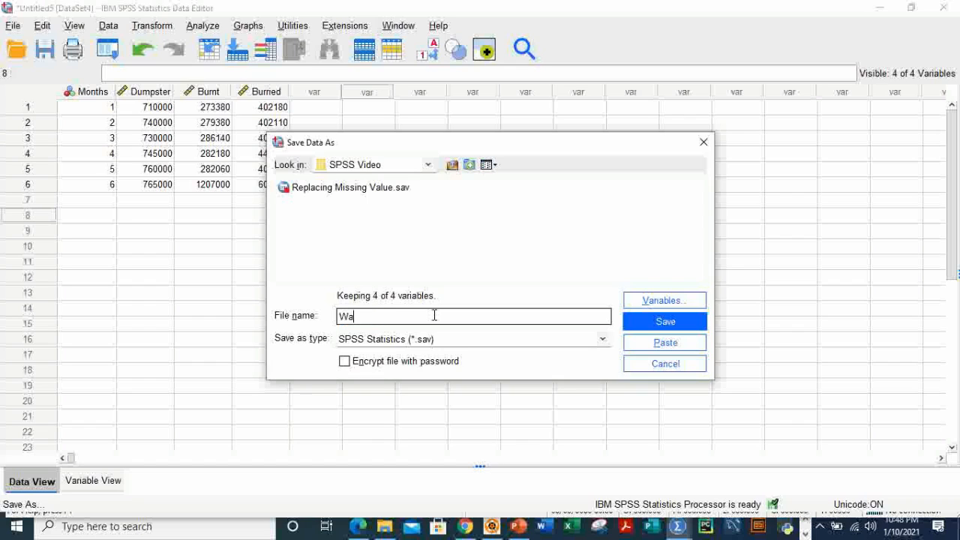
type("ste Method")
key("Left")
key("Left")
key("Left")
key("Left")
type("Disposal")
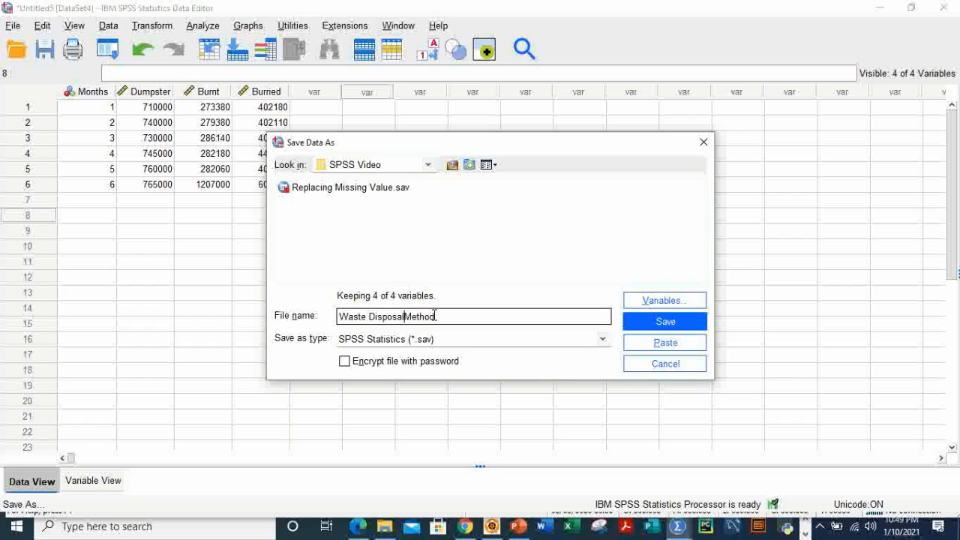
left_click(665, 323)
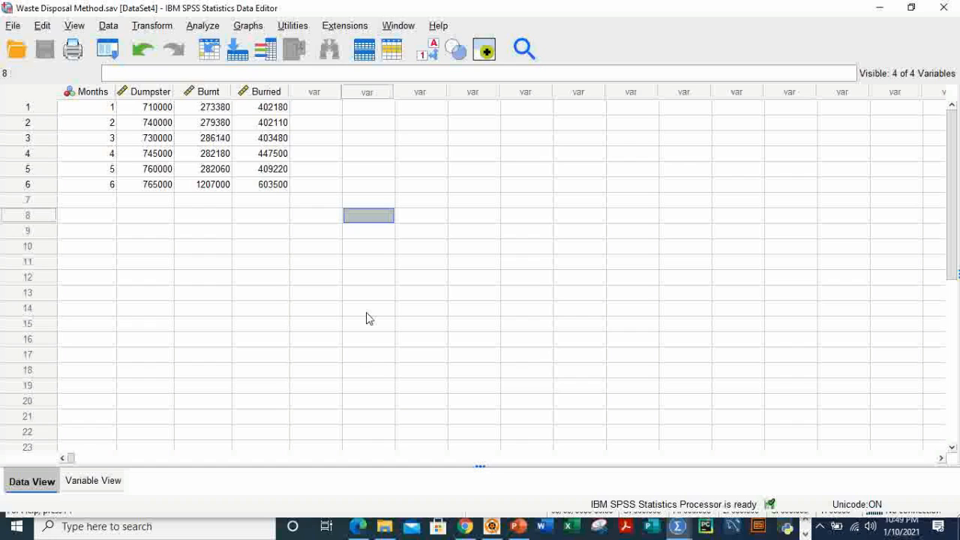
Step: Set up a Frequencies analysis of the Gov approved method, Burnt off -Not approved and Buried in the ground variables, leaving out Months sampled
left_click(212, 29)
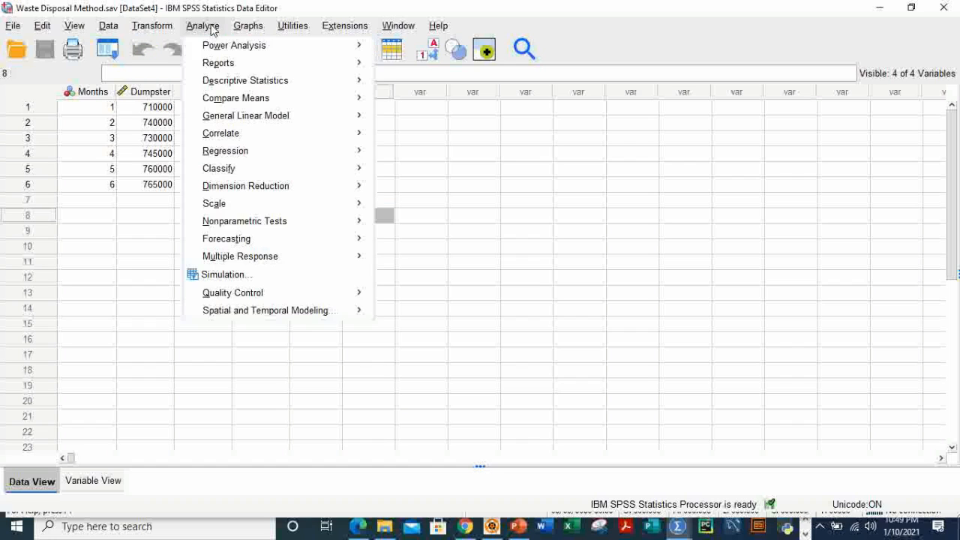
mouse_move(266, 50)
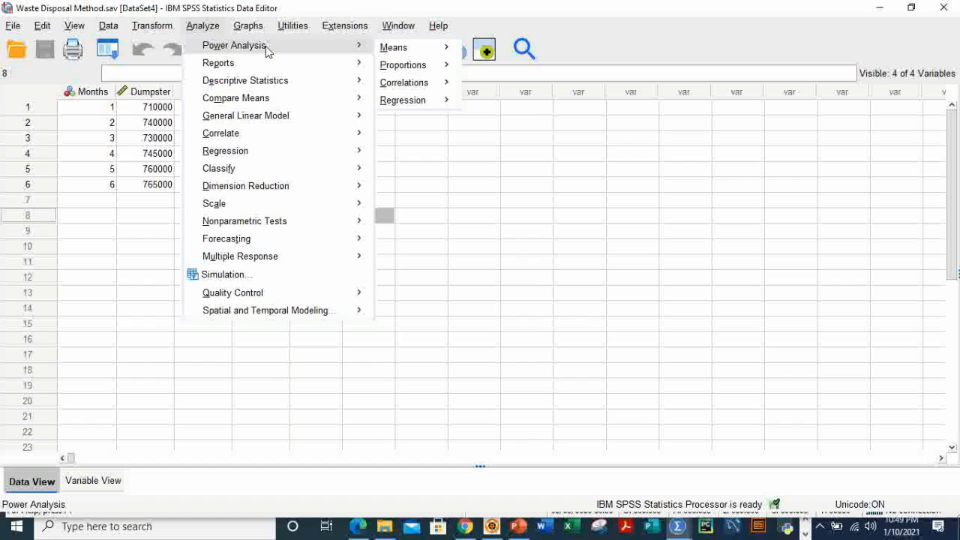
mouse_move(276, 81)
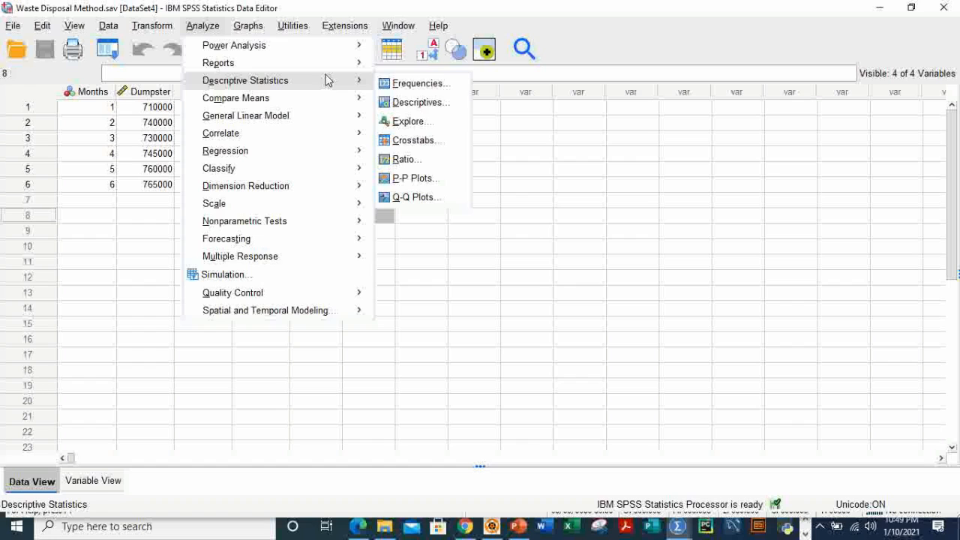
left_click(419, 85)
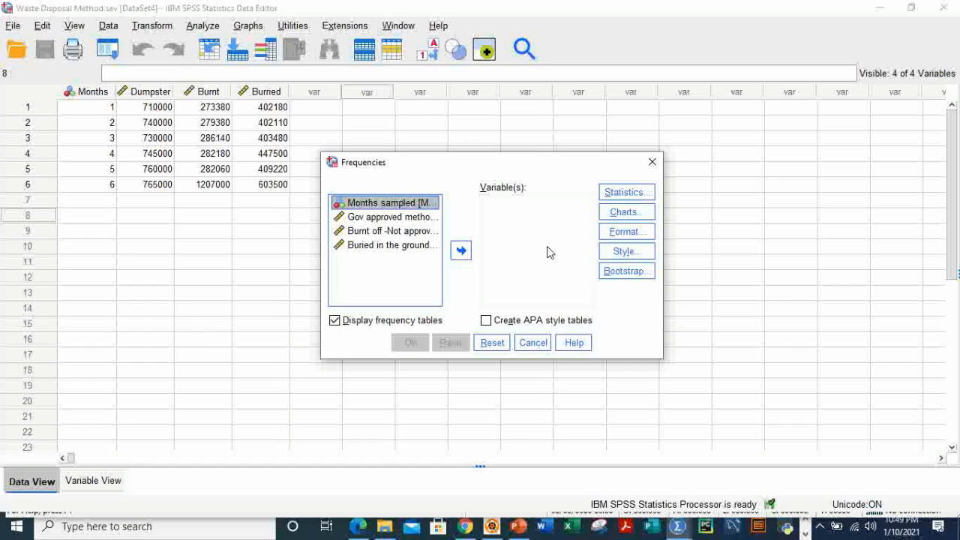
left_click(387, 219)
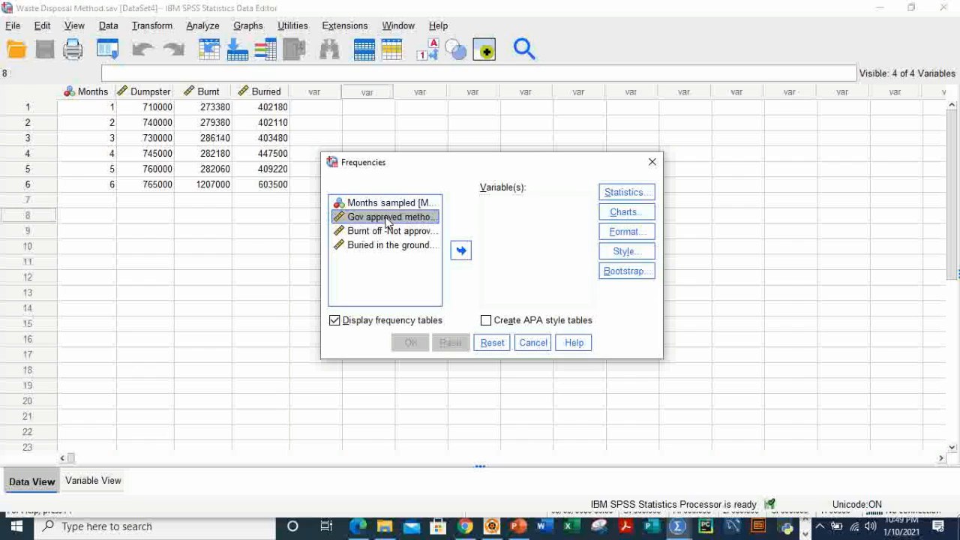
left_click(380, 250, "shift")
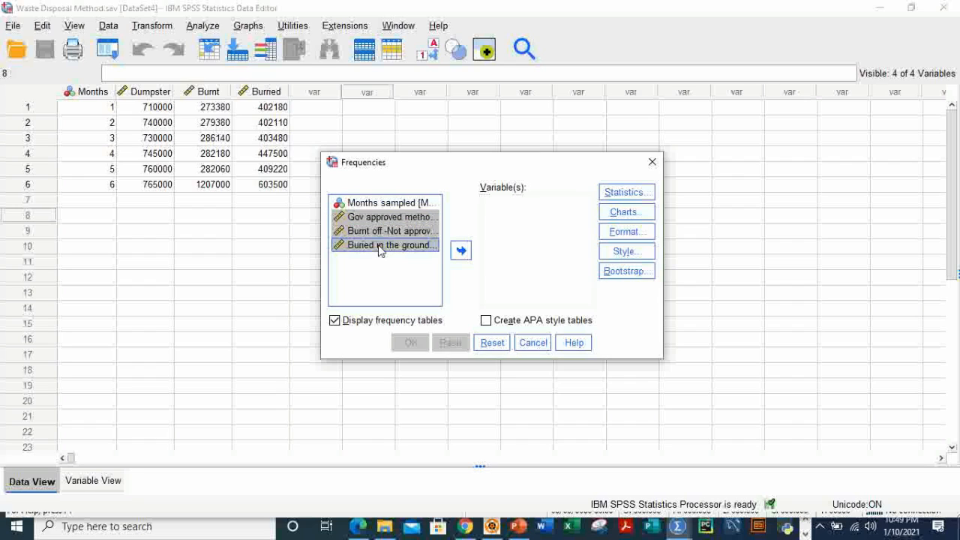
left_click(461, 252)
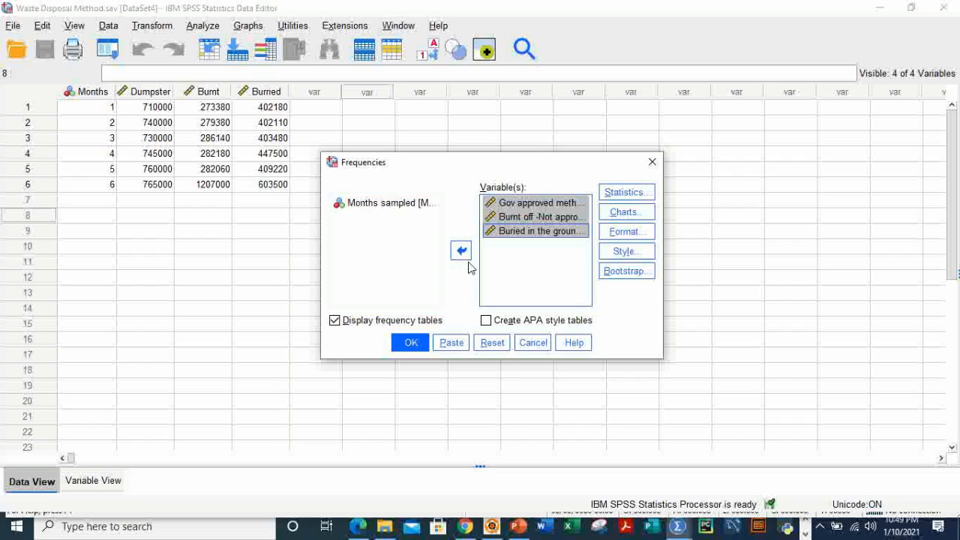
Step: Run the Frequencies analysis with pie charts based on frequencies, frequency tables displayed and no extra statistics selected
left_click(622, 193)
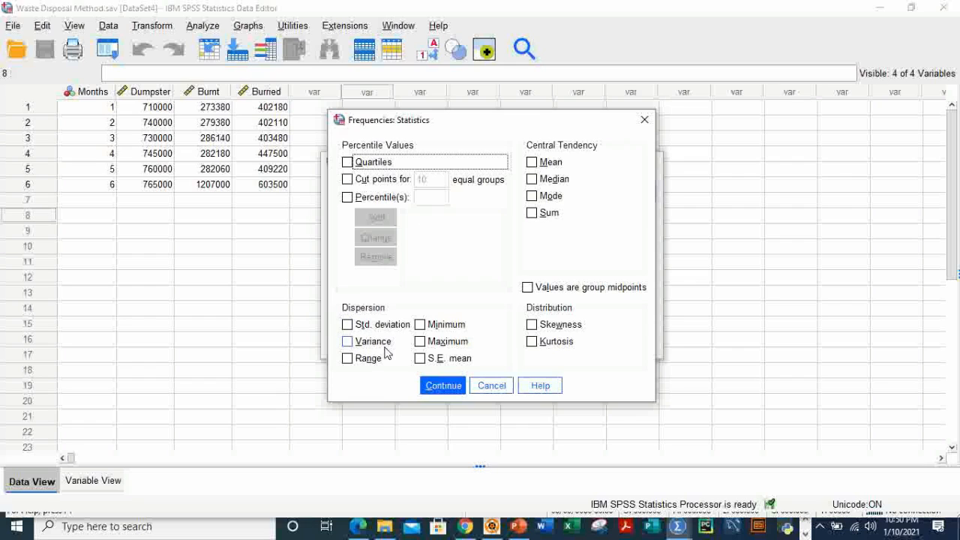
left_click(443, 385)
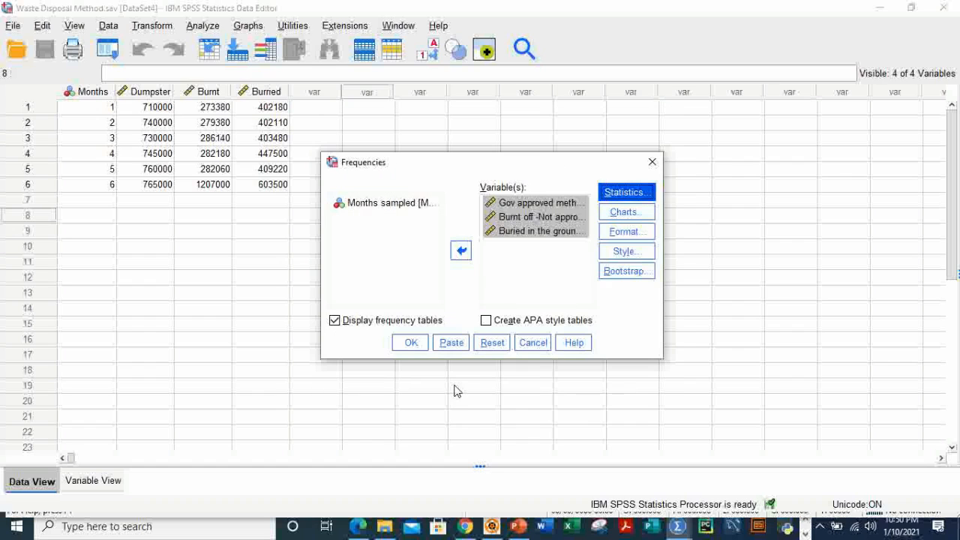
left_click(629, 215)
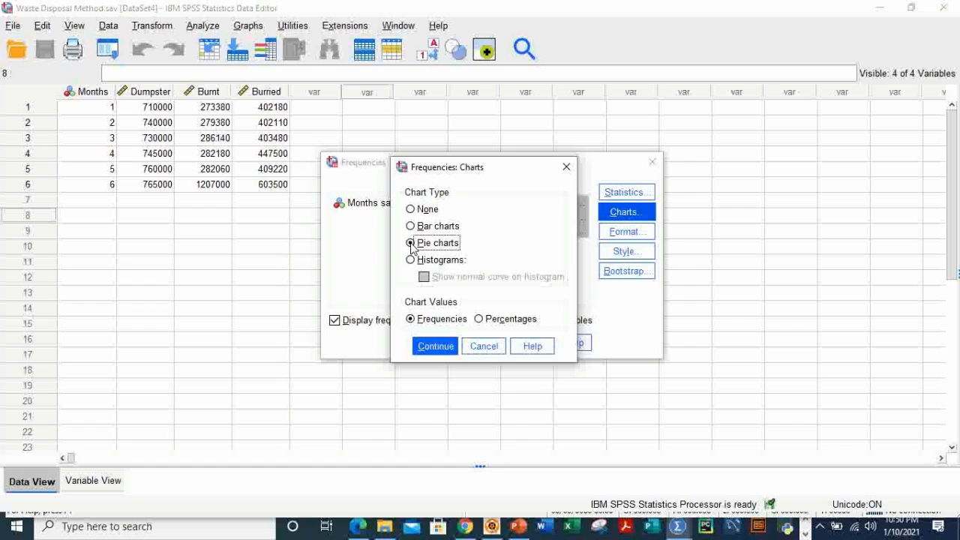
left_click(433, 347)
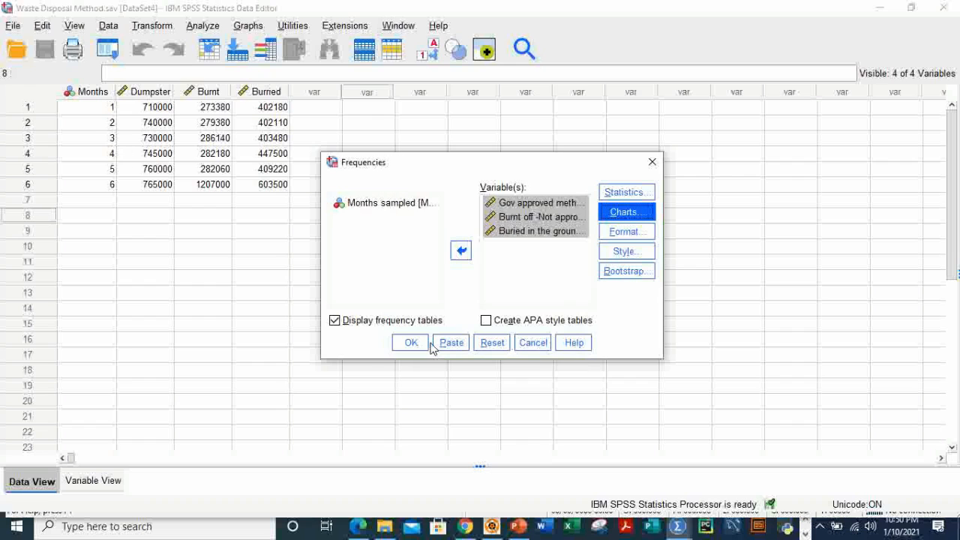
left_click(411, 343)
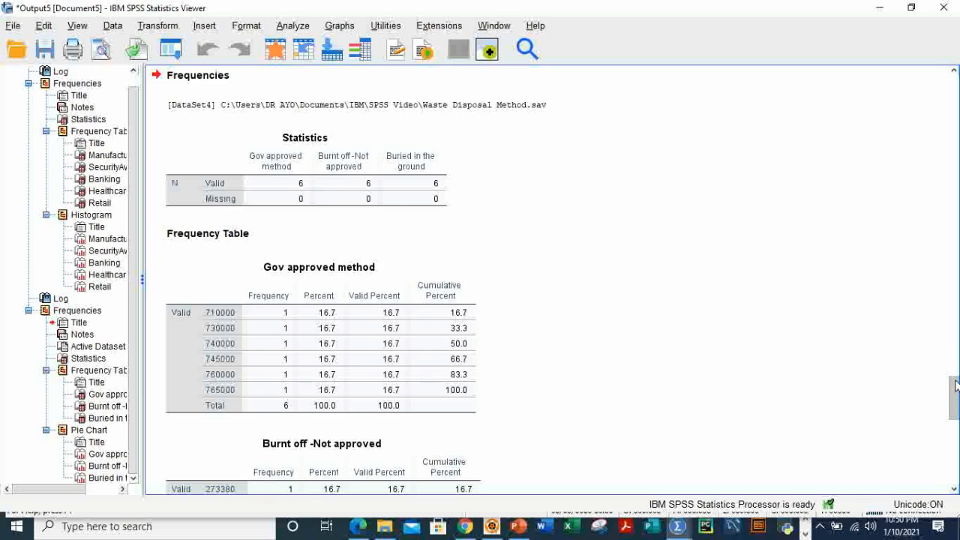
Step: Examine the pie charts for the three waste disposal methods in the output, from Buried in the ground back to Gov approved method
left_click_drag(956, 387, 955, 461)
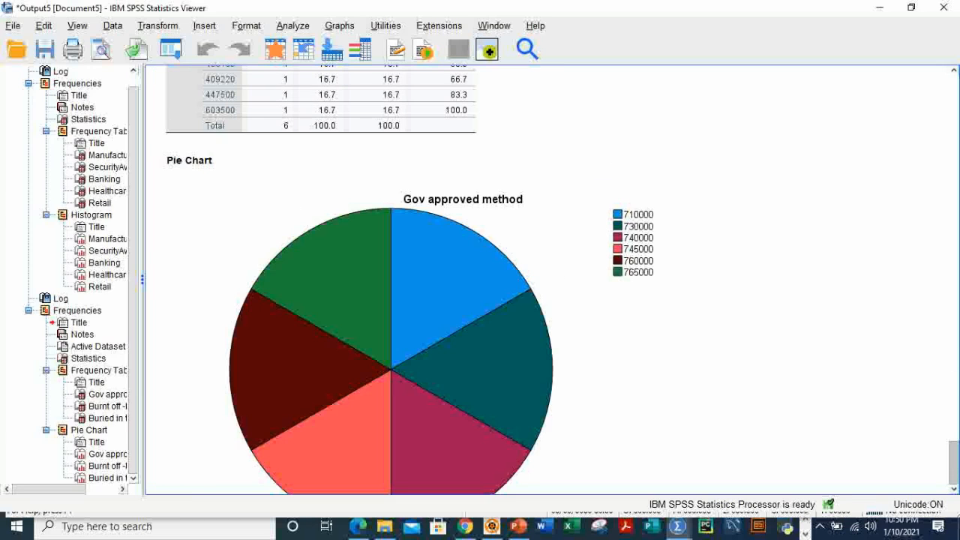
scroll(552, 279, "down", 9)
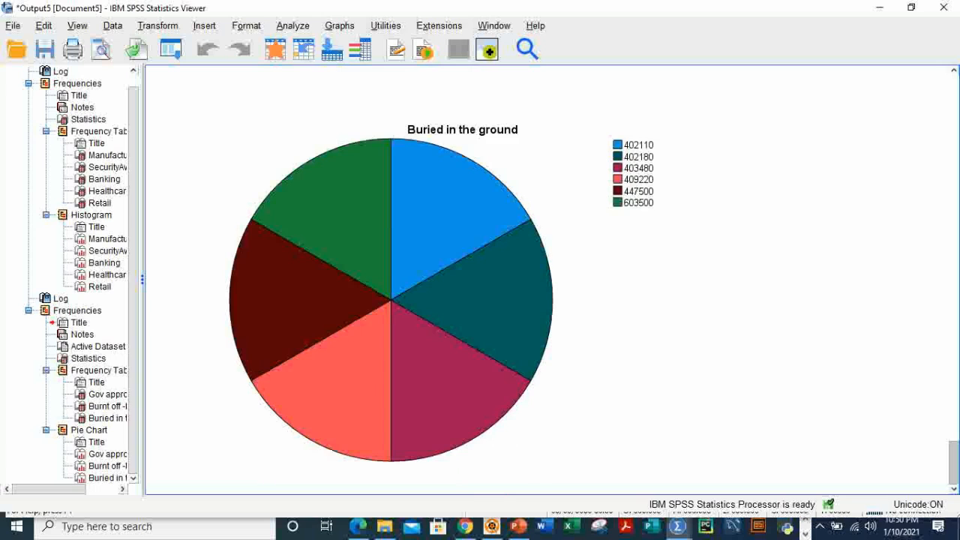
scroll(552, 279, "up", 3)
scroll(390, 278, "down", 3)
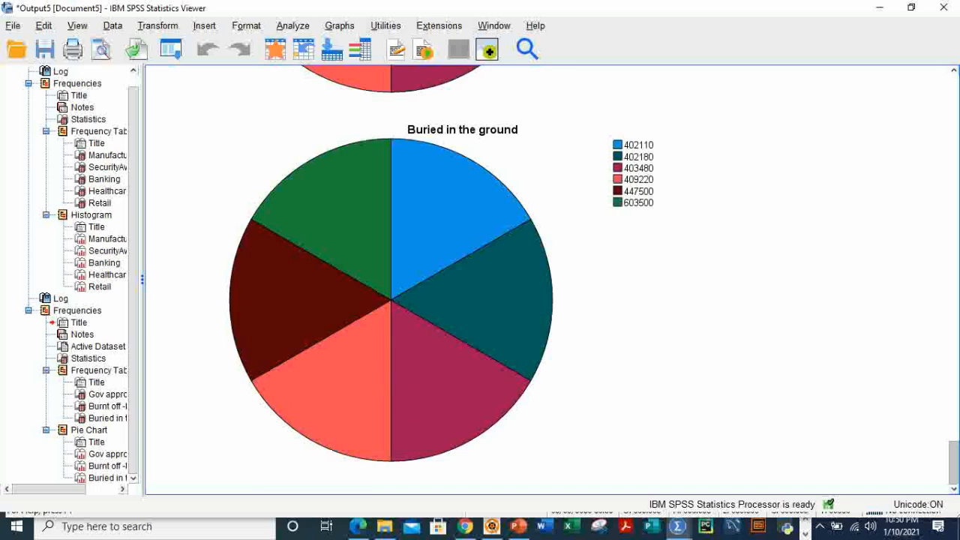
mouse_move(954, 461)
left_mouse_down()
mouse_move(956, 384)
mouse_move(957, 460)
left_mouse_up()
left_click_drag(957, 469, 954, 435)
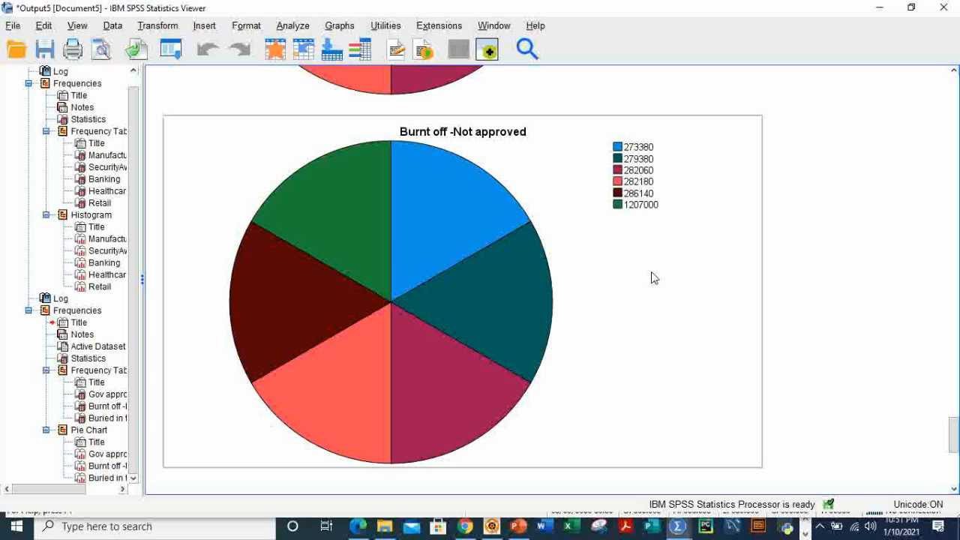
left_click_drag(955, 444, 954, 410)
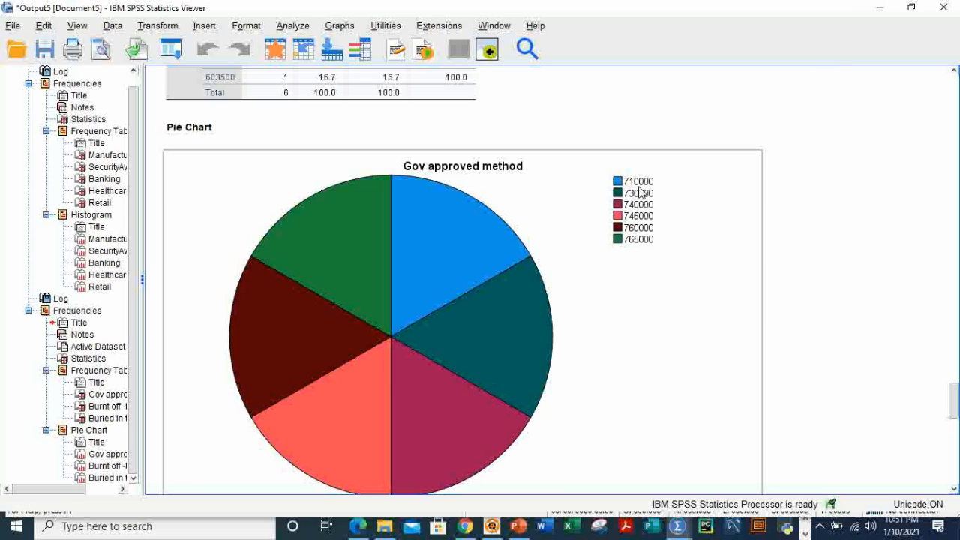
Step: Check the source data, and review the output's frequency tables and the Buried in the ground pie chart
left_click(881, 11)
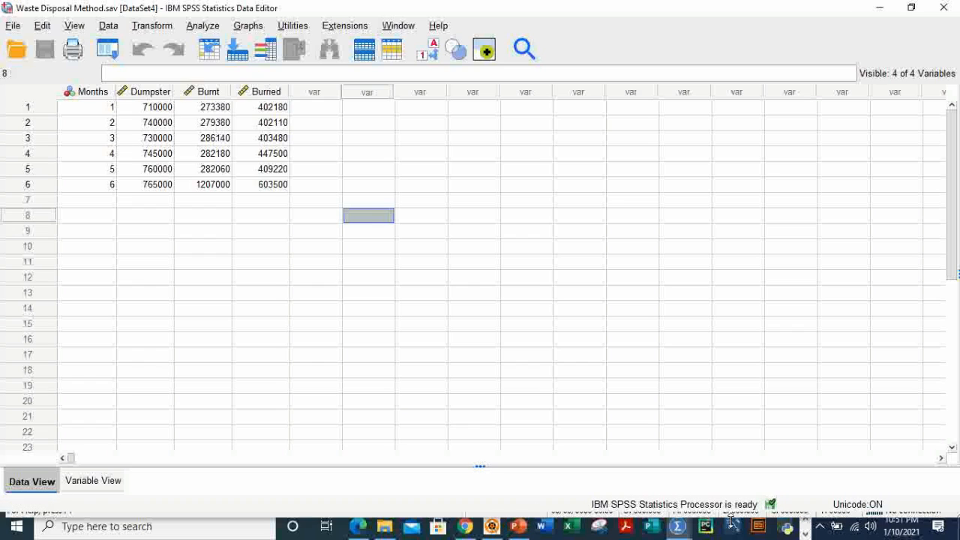
mouse_move(684, 531)
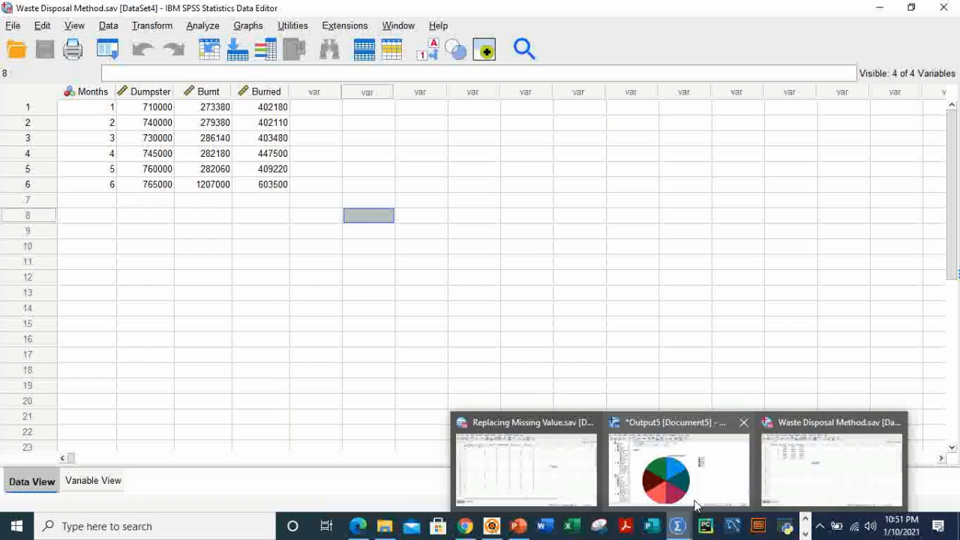
left_click(698, 495)
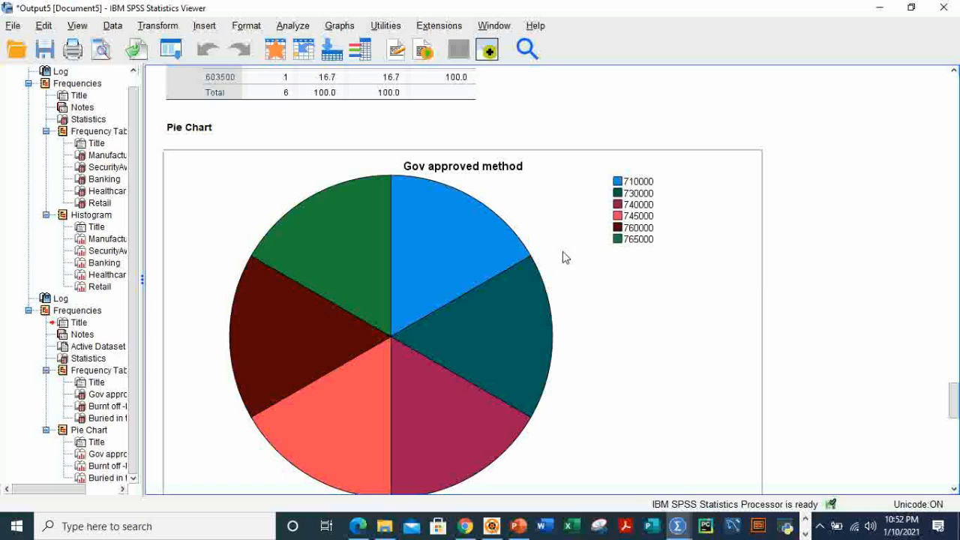
left_click_drag(954, 392, 956, 334)
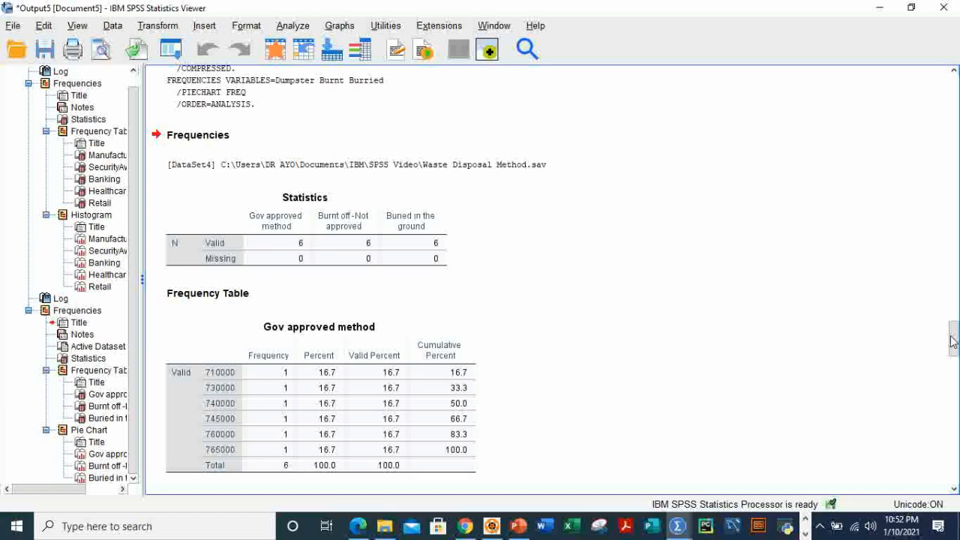
left_click_drag(955, 341, 956, 358)
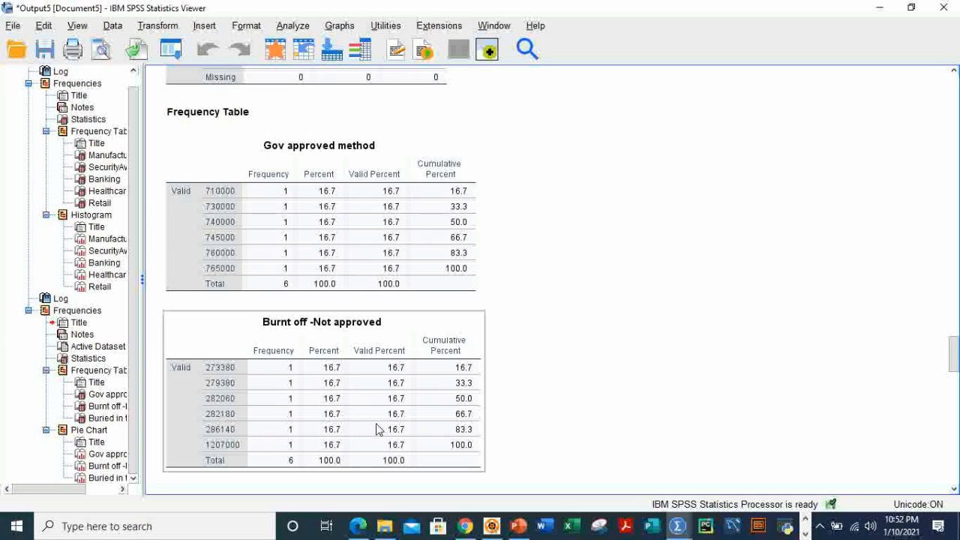
left_click_drag(952, 352, 956, 463)
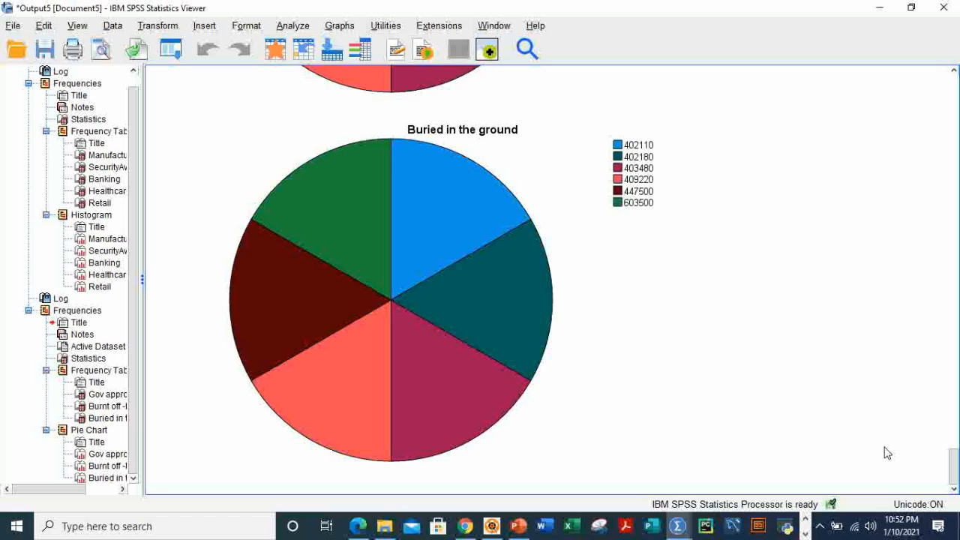
left_click(686, 412)
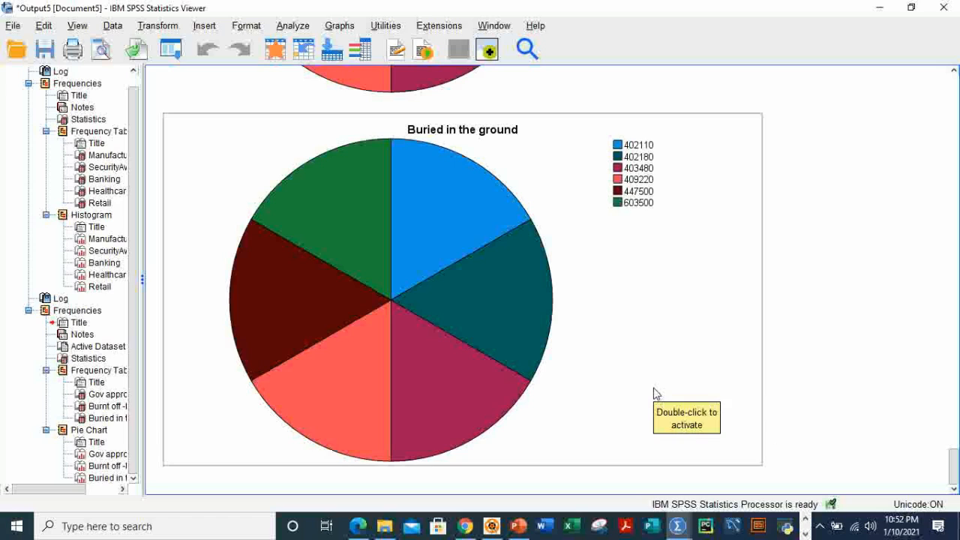